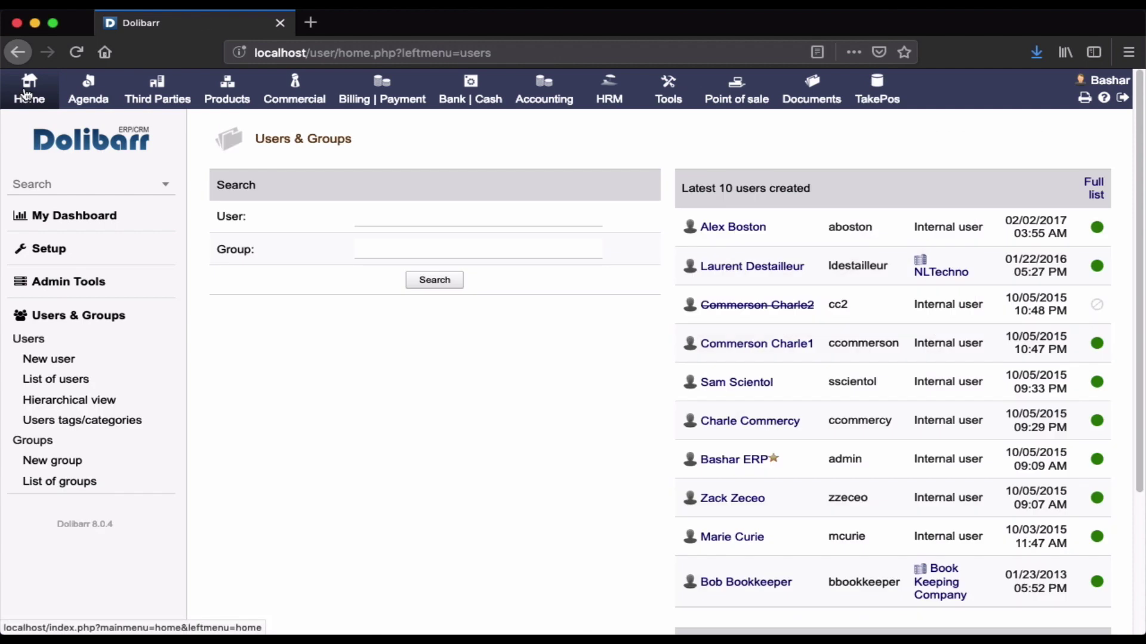
# Go through Users & Groups, glancing at the New user form, to the 12-user list.
pyautogui.click(91, 140)
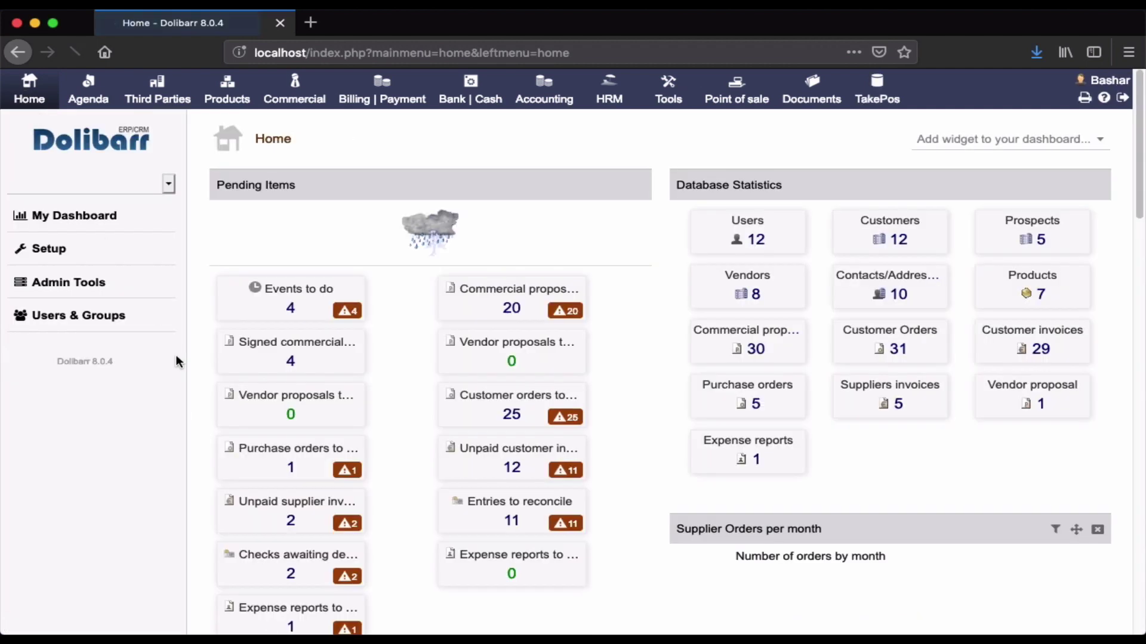
pyautogui.click(104, 320)
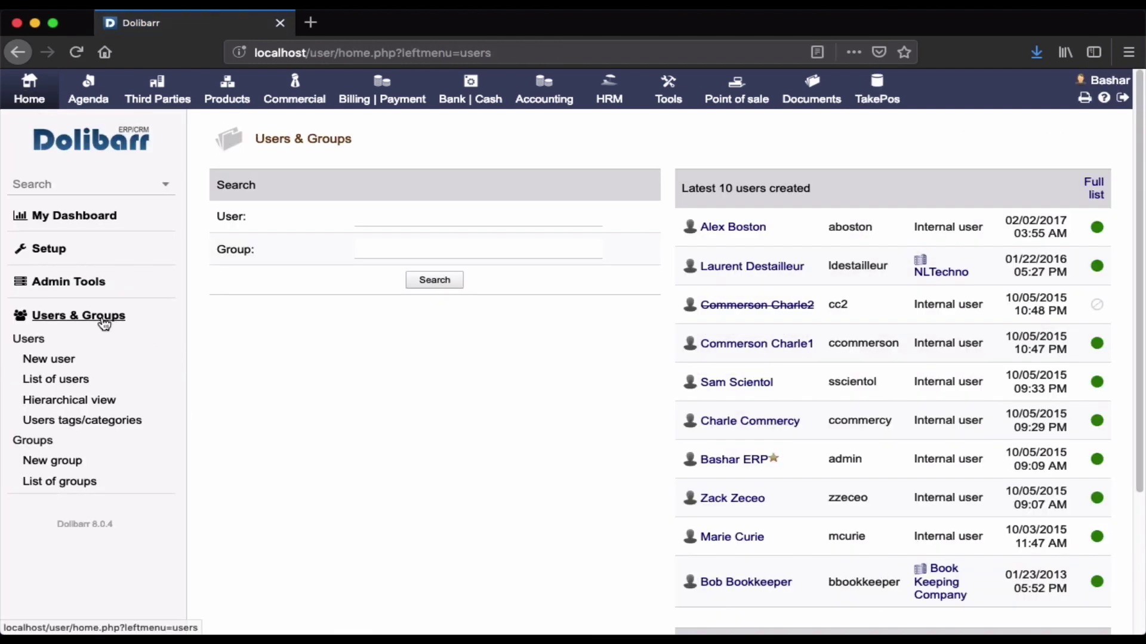
pyautogui.click(56, 365)
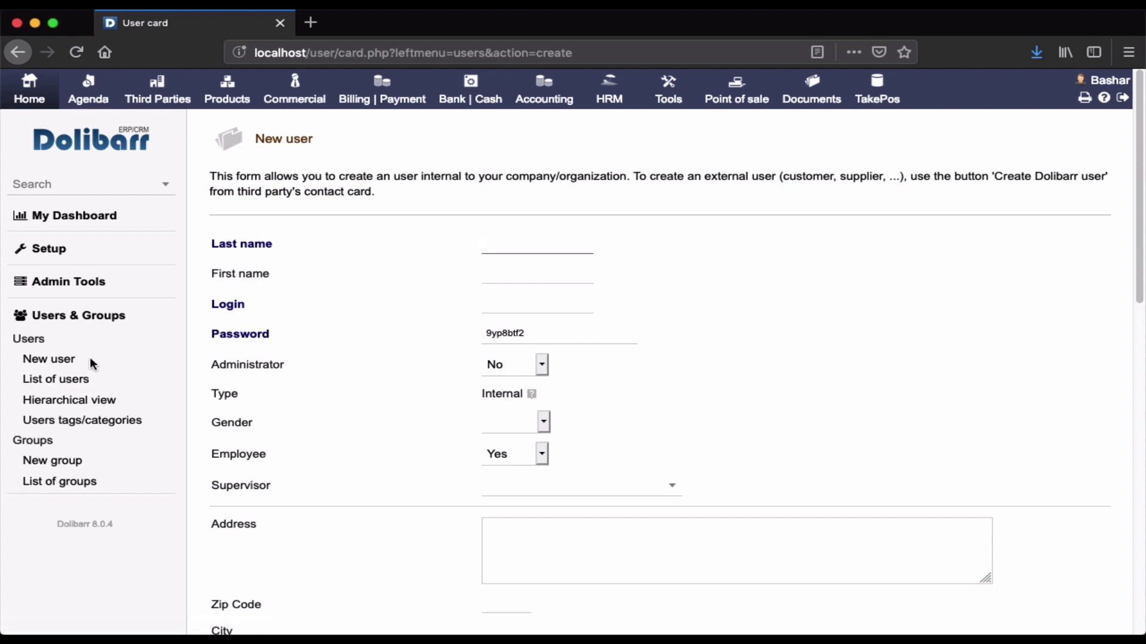
pyautogui.click(60, 318)
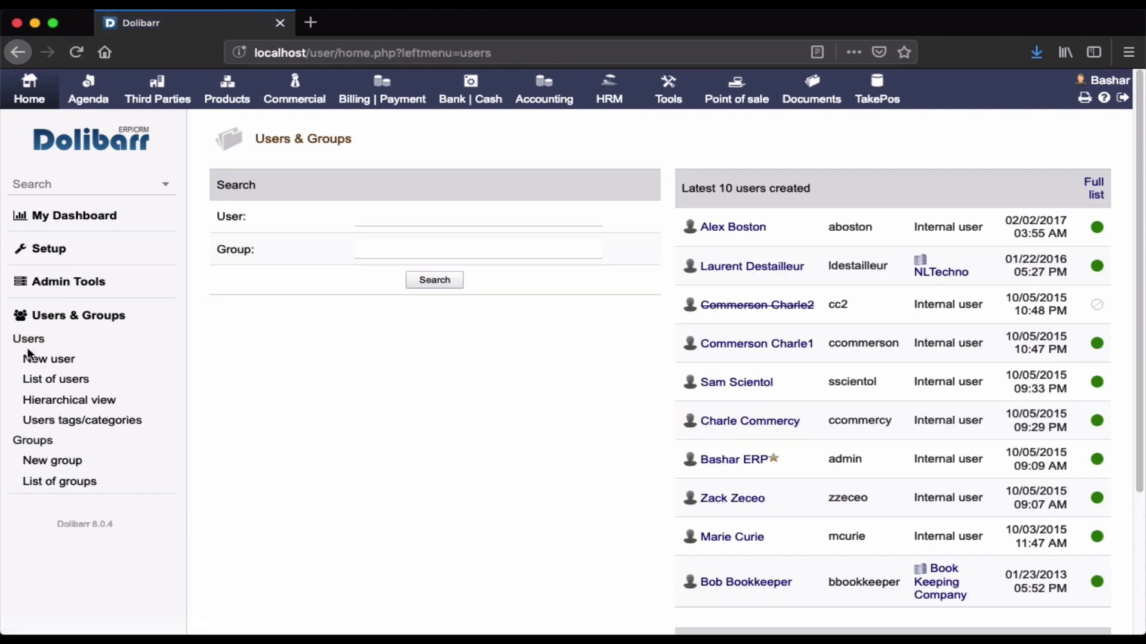
pyautogui.click(34, 385)
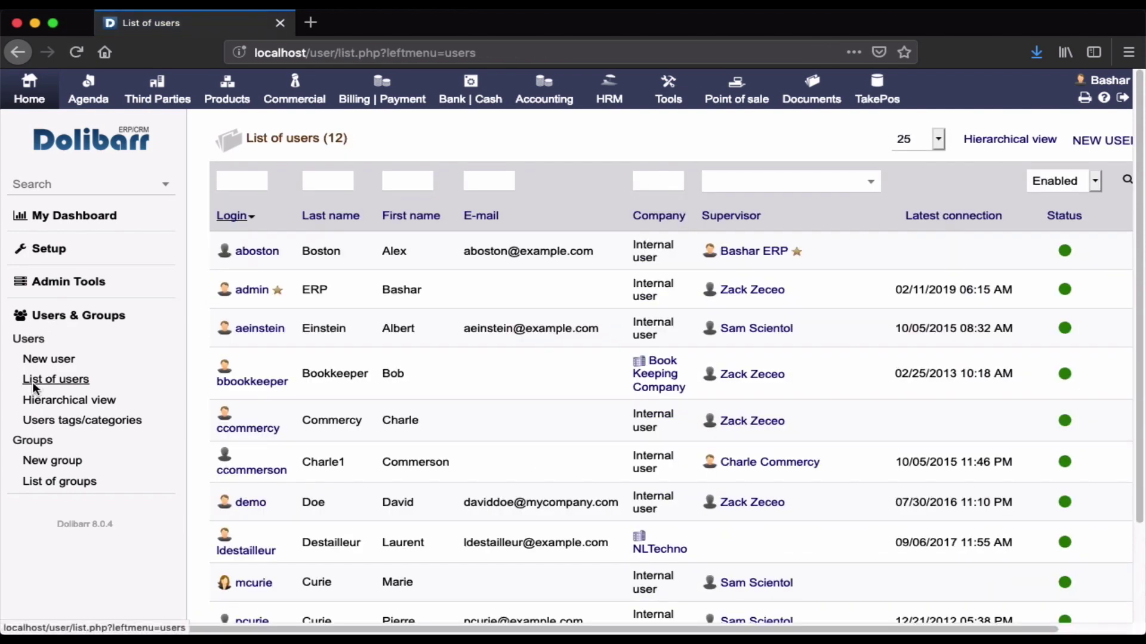
# Browse the hierarchical user view, check the empty users tags/categories area, and open a new user form.
pyautogui.scroll(-3, 411, 416)
pyautogui.scroll(3, 411, 416)
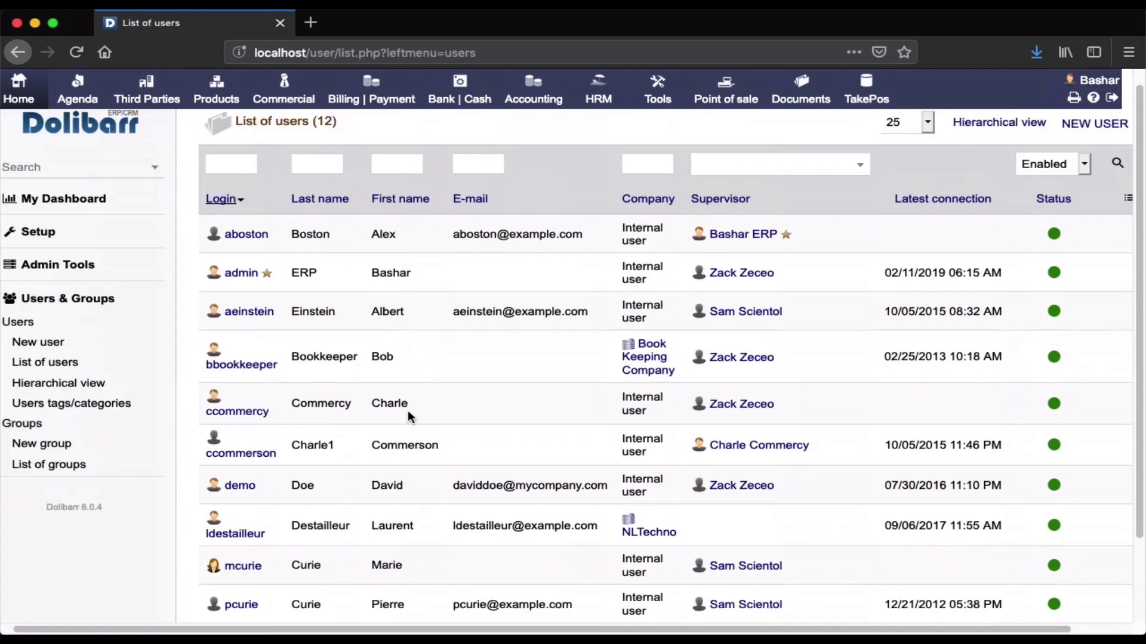
pyautogui.scroll(-3, 407, 410)
pyautogui.scroll(3, 407, 410)
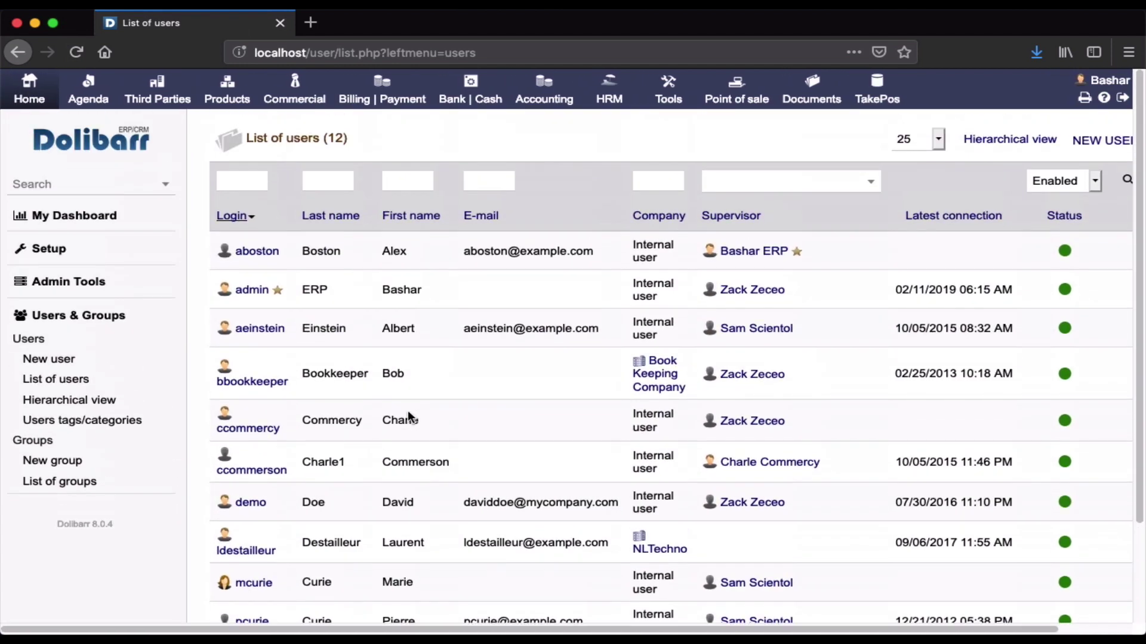
pyautogui.scroll(-3, 407, 410)
pyautogui.scroll(3, 409, 416)
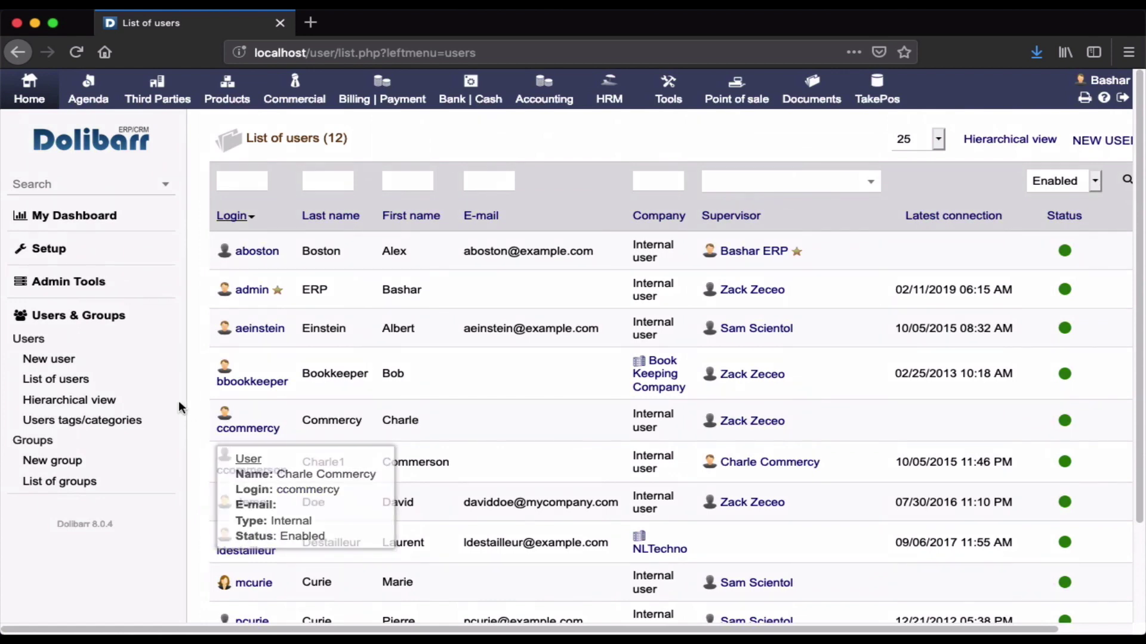
pyautogui.click(113, 401)
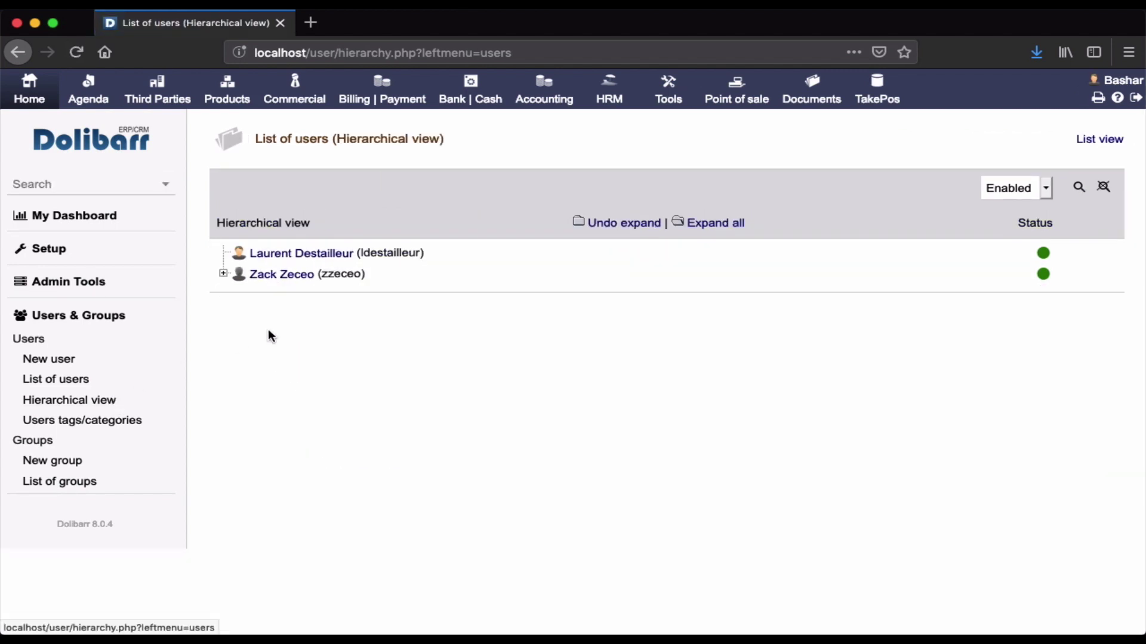
pyautogui.click(224, 275)
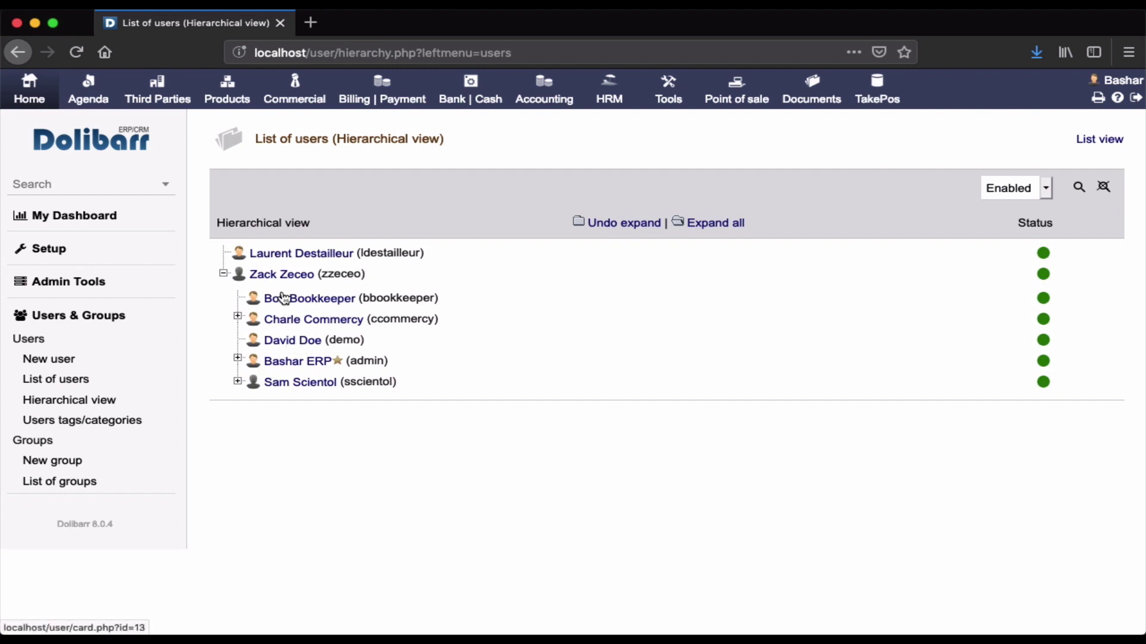
pyautogui.click(266, 284)
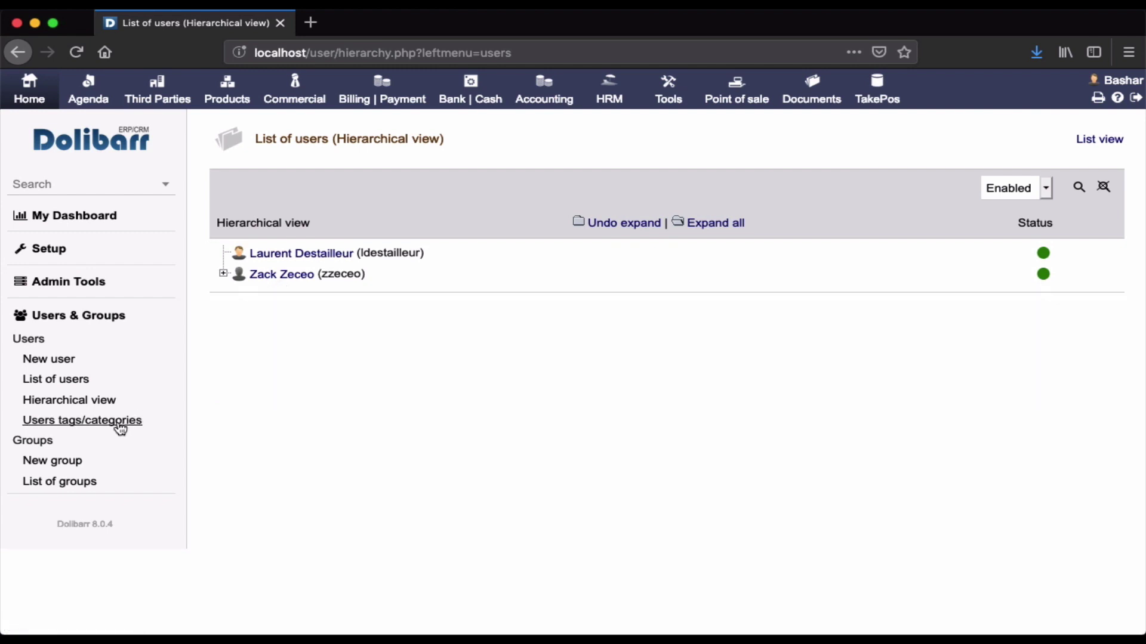
pyautogui.click(113, 421)
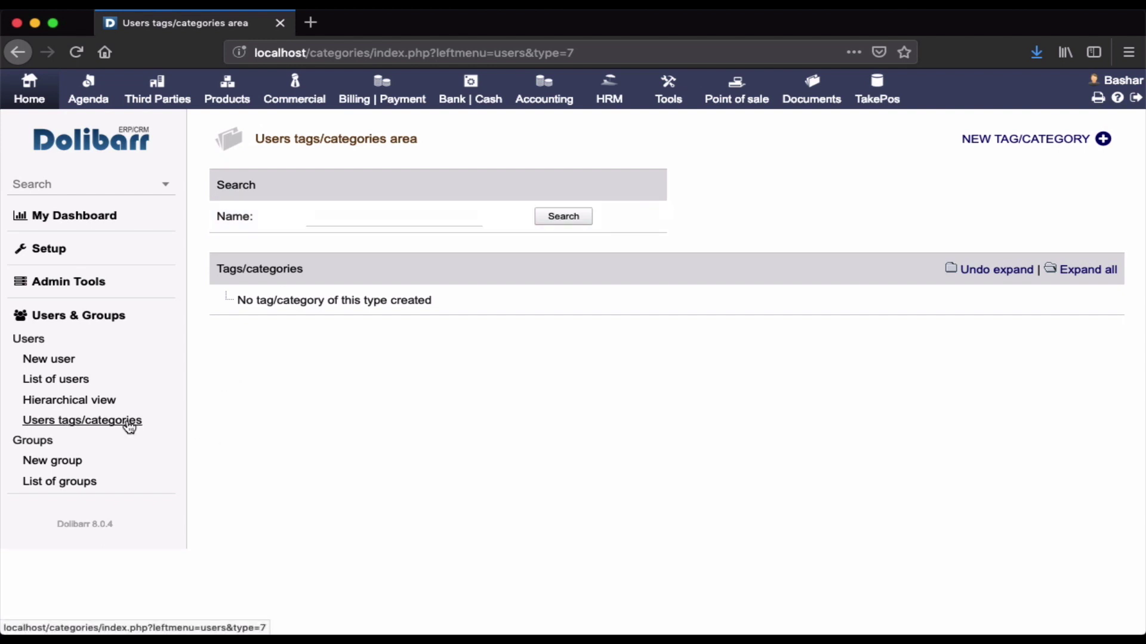
pyautogui.click(58, 363)
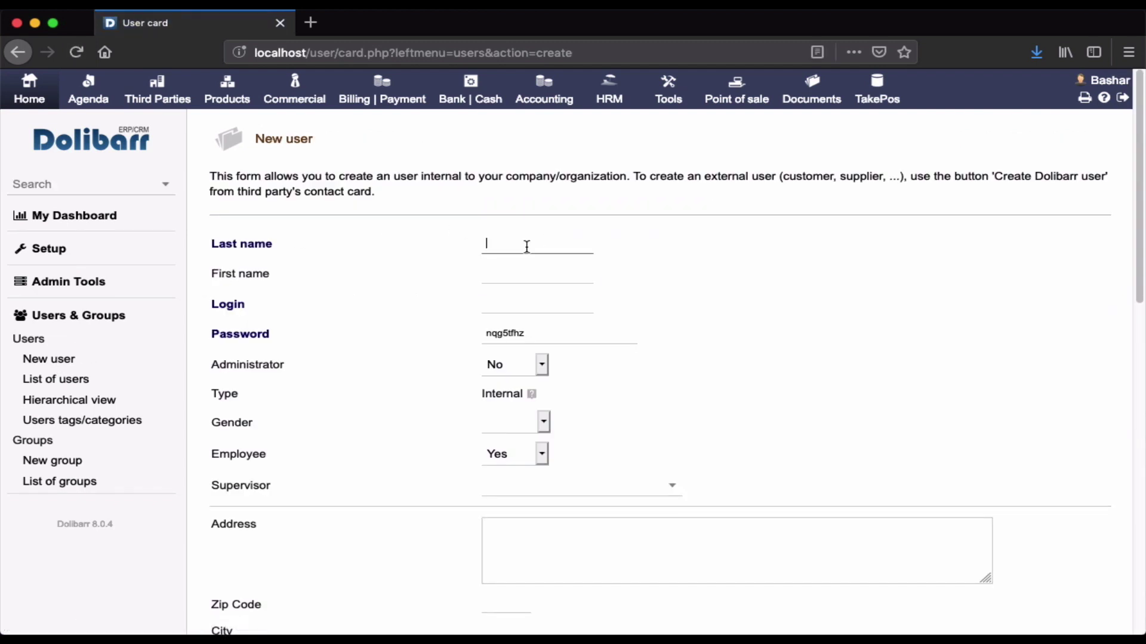
# Enter last name ERP, first name John and login sales1 for the new user.
pyautogui.click(527, 247)
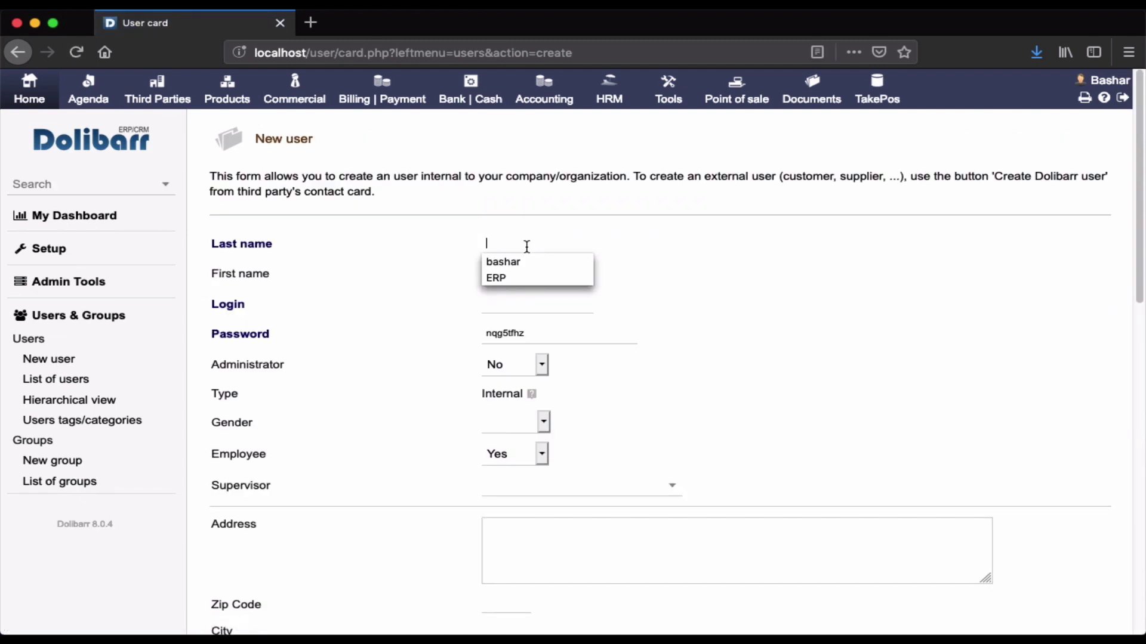
pyautogui.write('ERP')
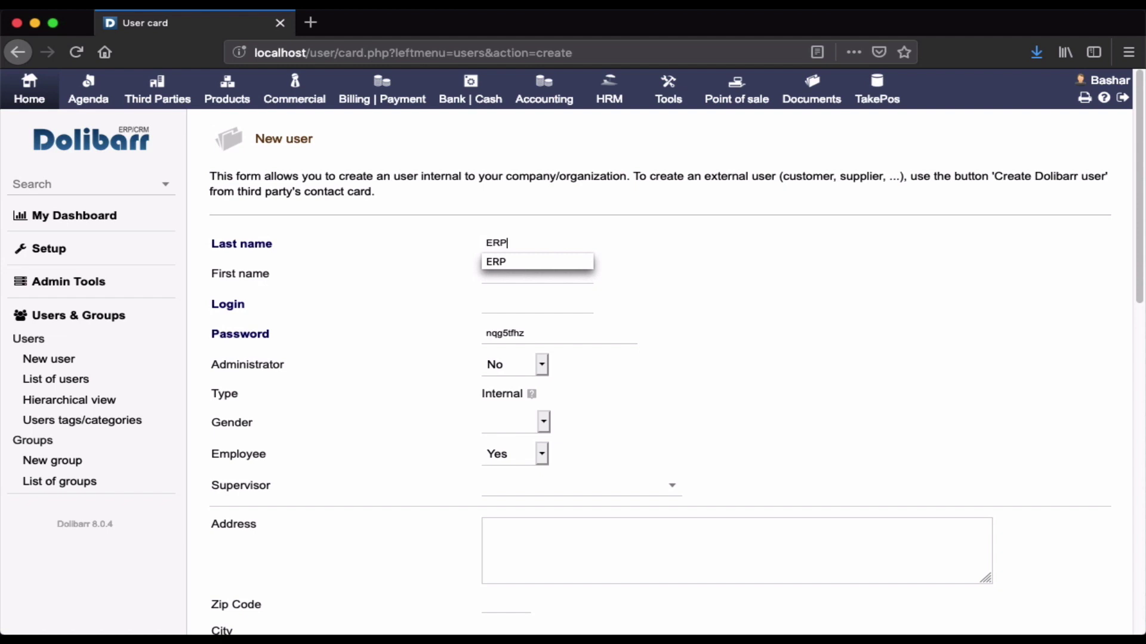
pyautogui.click(545, 275)
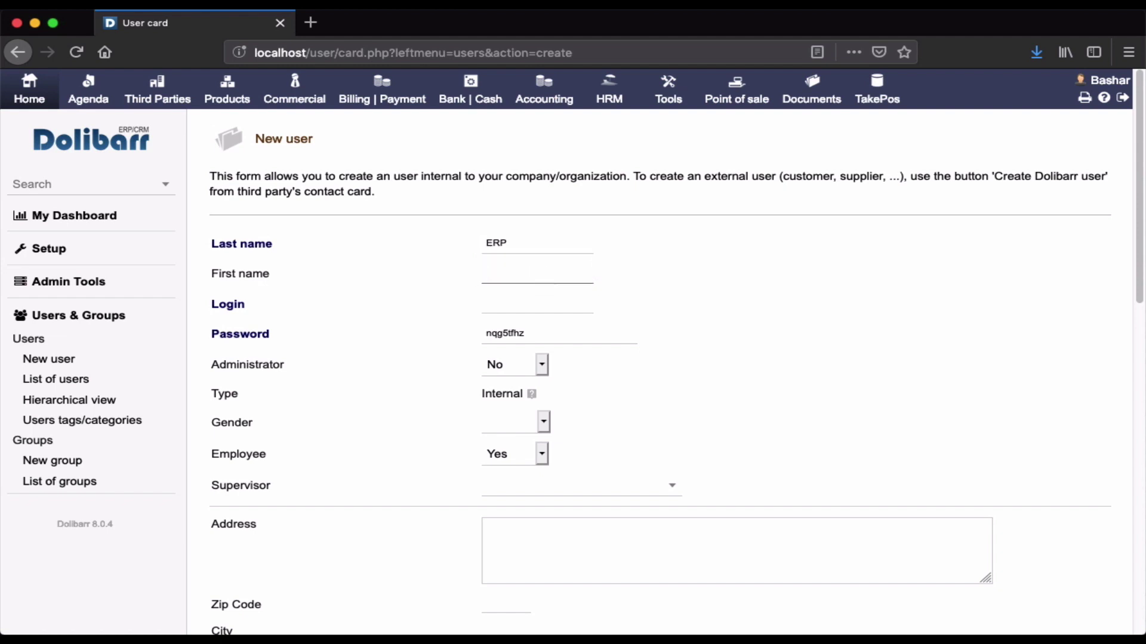
pyautogui.write('John')
pyautogui.click(521, 309)
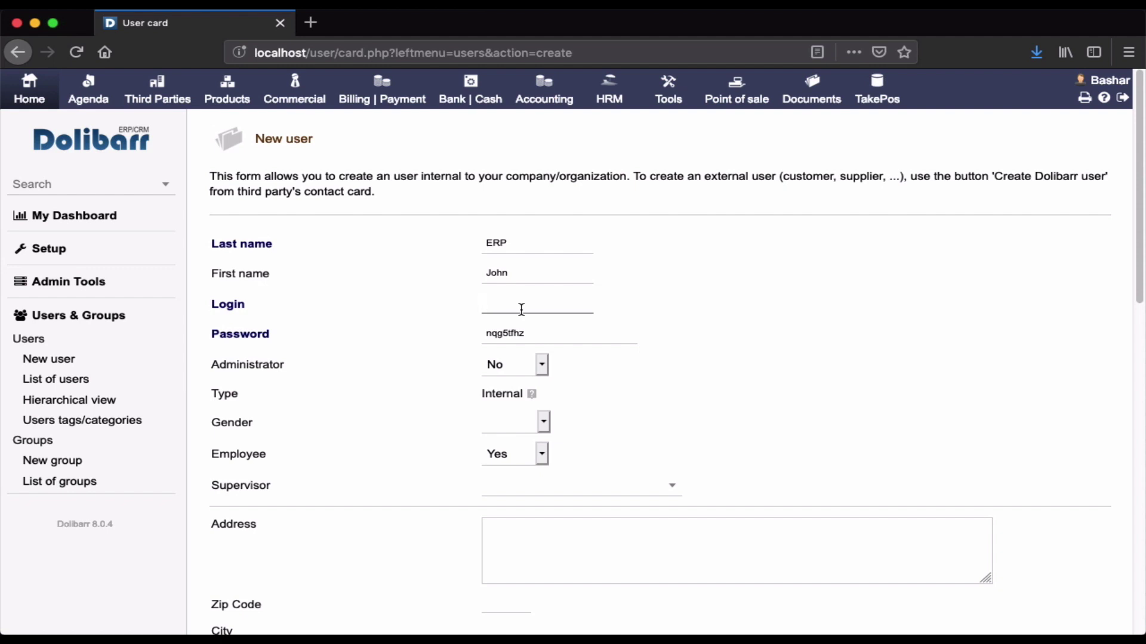
pyautogui.write('sales1')
# Replace the auto-generated password with a custom password.
pyautogui.doubleClick(527, 332)
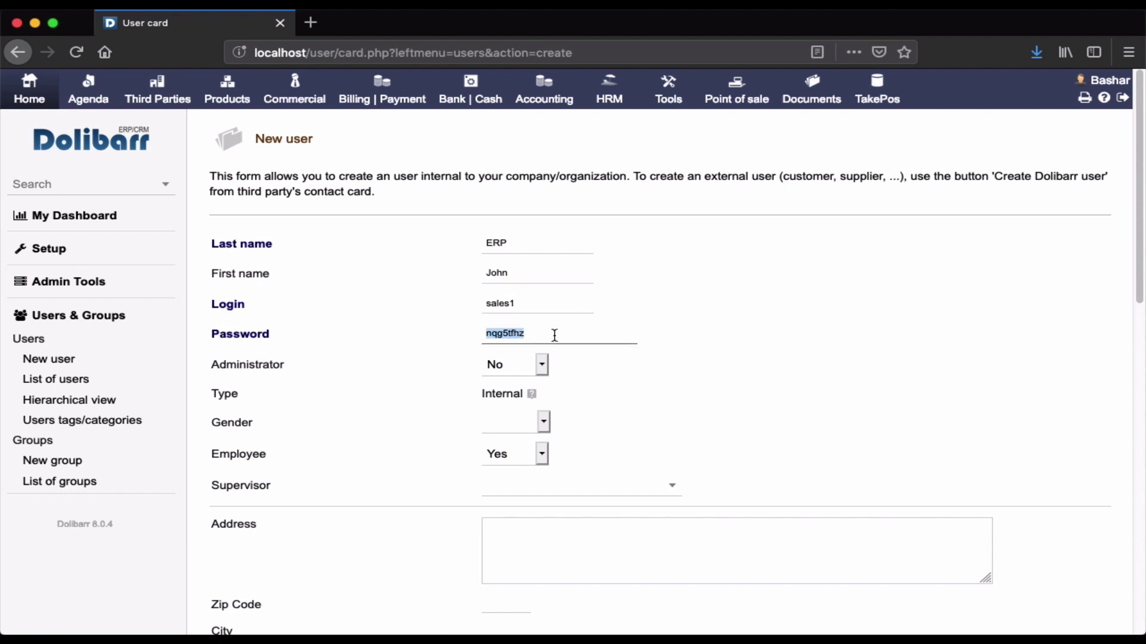
pyautogui.click(555, 335)
pyautogui.doubleClick(555, 335)
pyautogui.press('BackSpace')
pyautogui.click(538, 363)
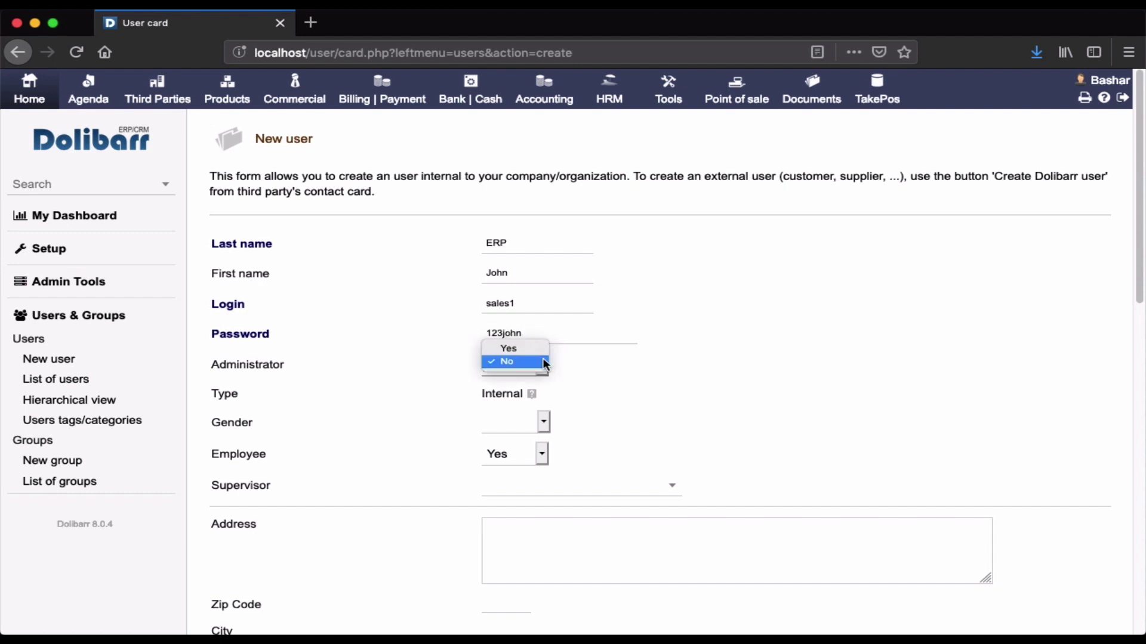
# Keep Administrator set to No and set Gender to Man.
pyautogui.click(575, 374)
pyautogui.scroll(-2, 574, 382)
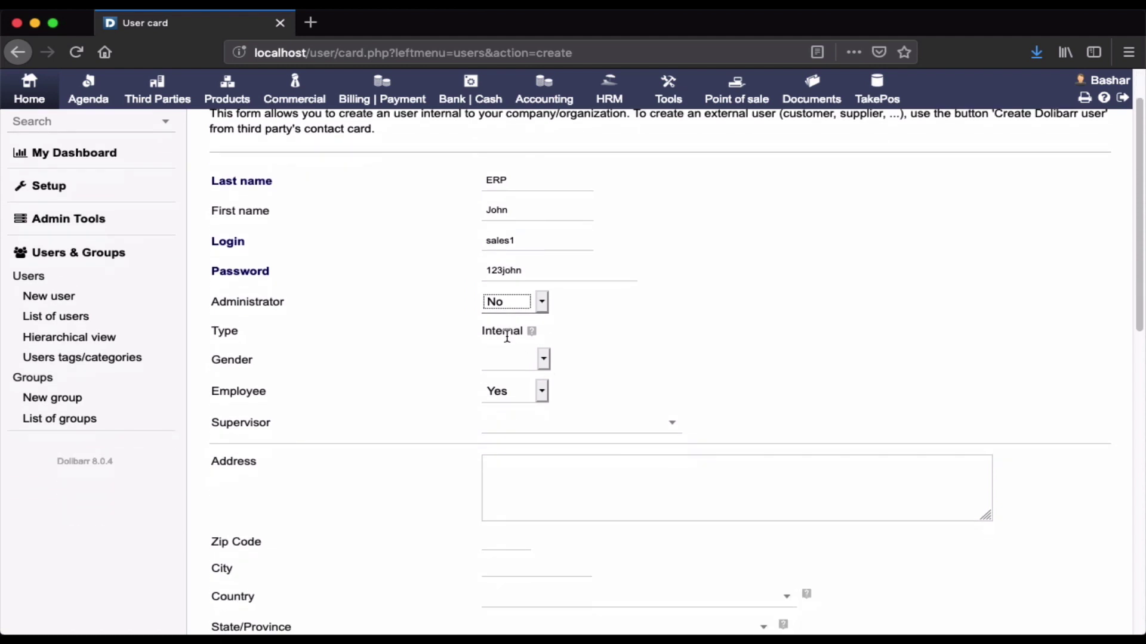
pyautogui.moveTo(530, 331)
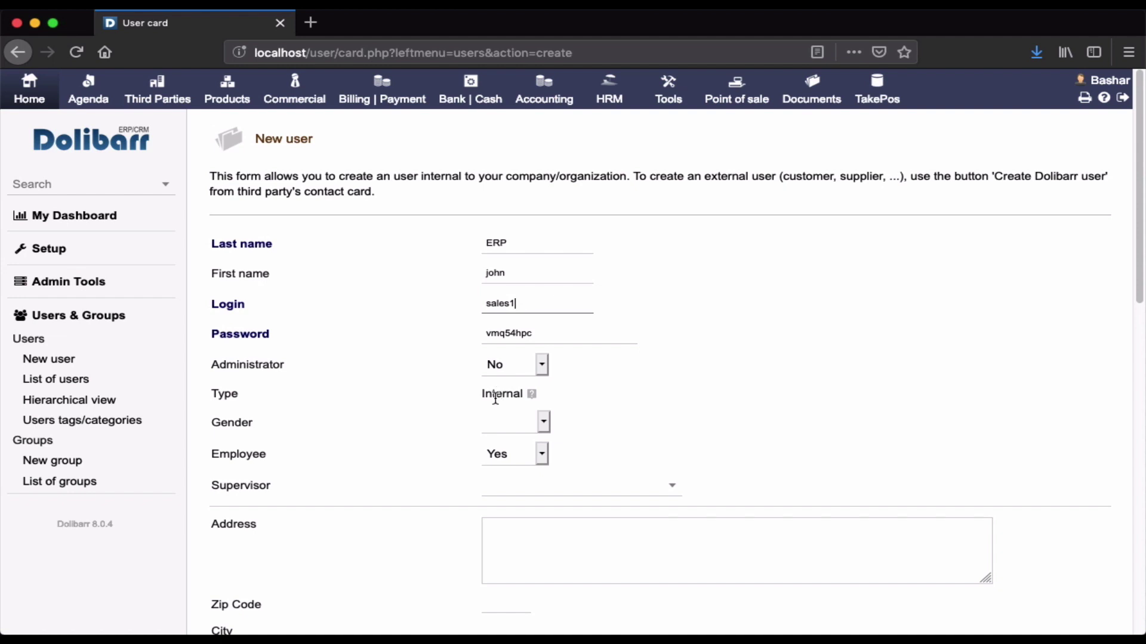
pyautogui.moveTo(533, 396)
pyautogui.click(509, 423)
pyautogui.click(516, 436)
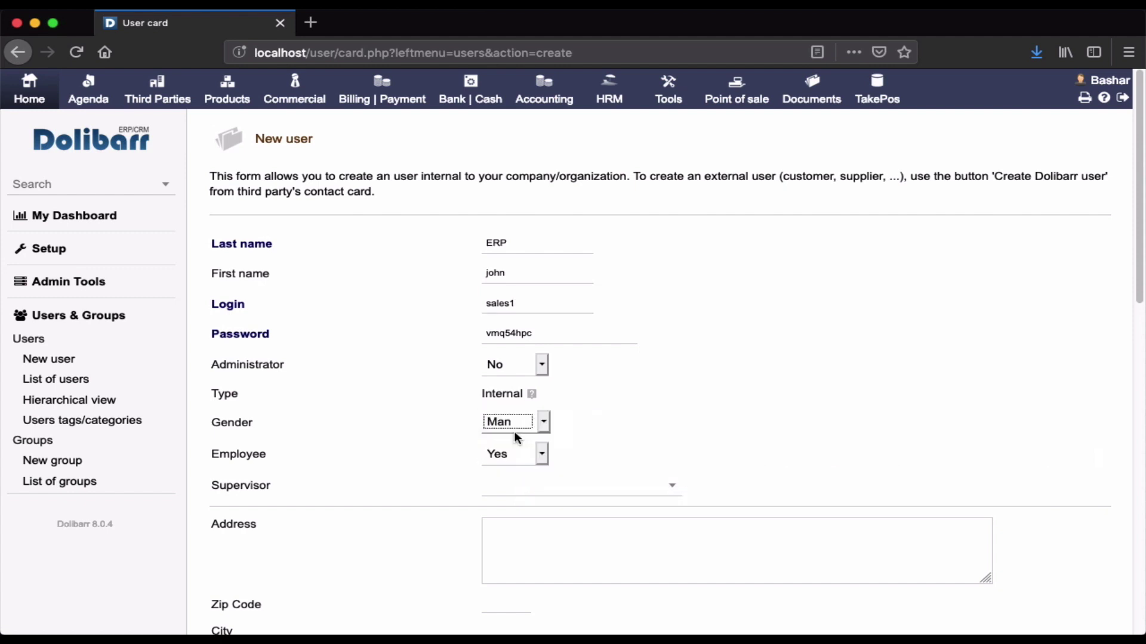
# Keep Employee as Yes and choose the admin user as supervisor.
pyautogui.scroll(-3, 566, 444)
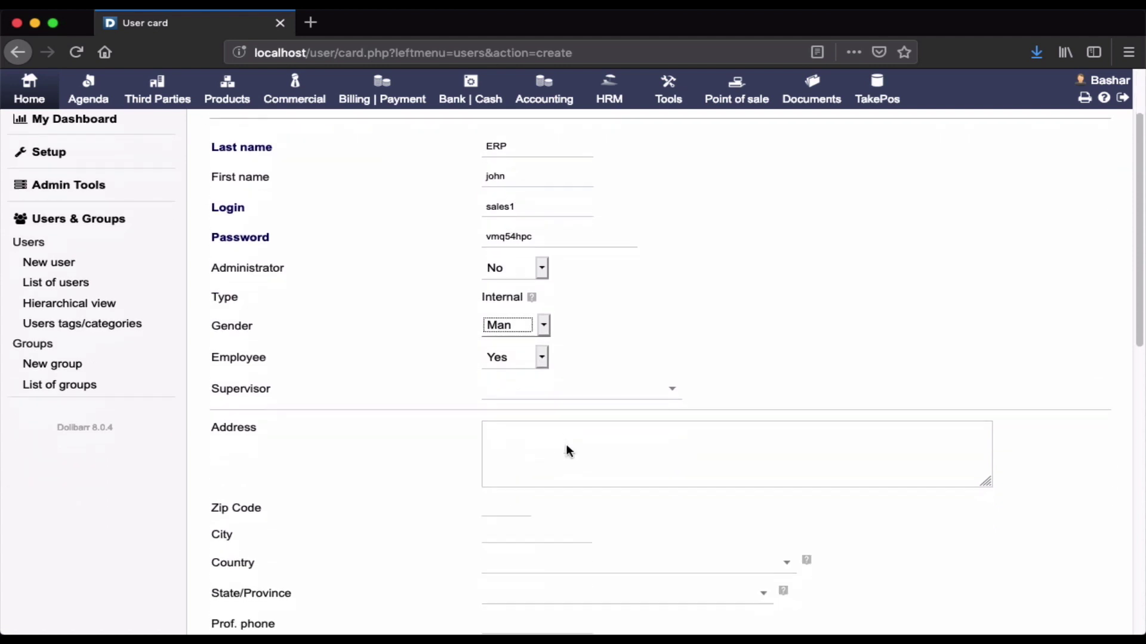
pyautogui.click(540, 358)
pyautogui.click(566, 358)
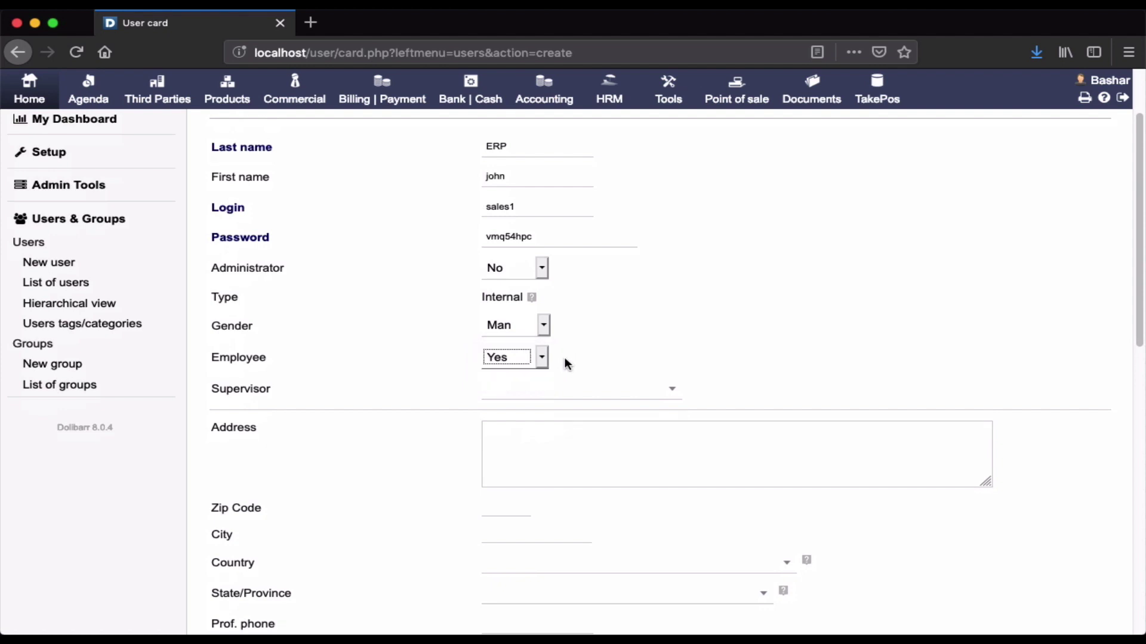
pyautogui.click(603, 394)
pyautogui.write('bas')
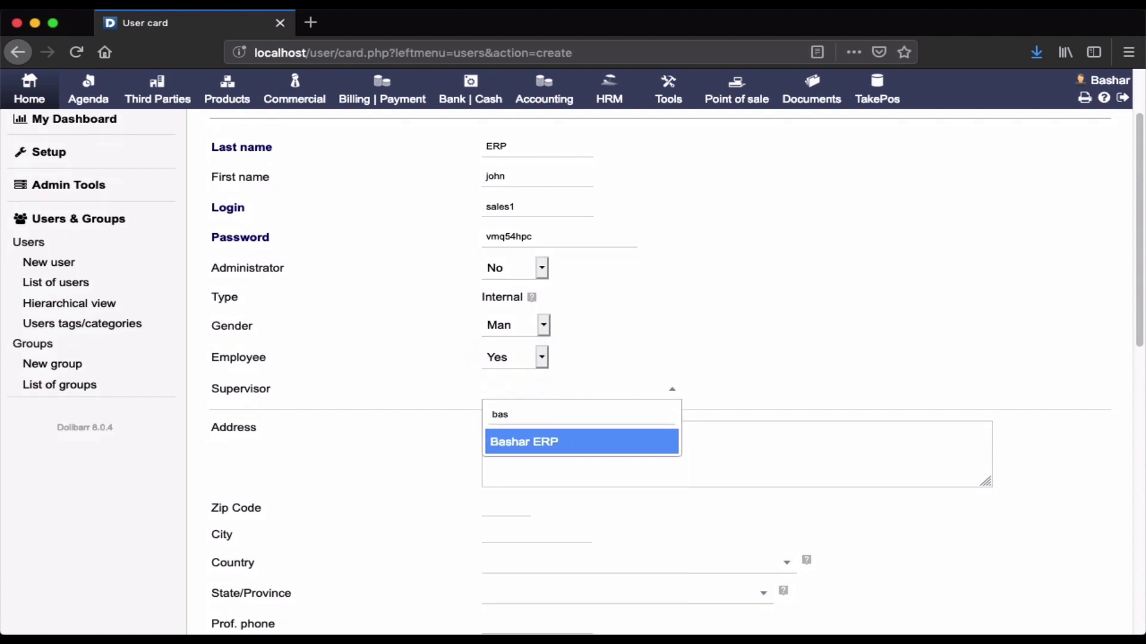
pyautogui.click(560, 442)
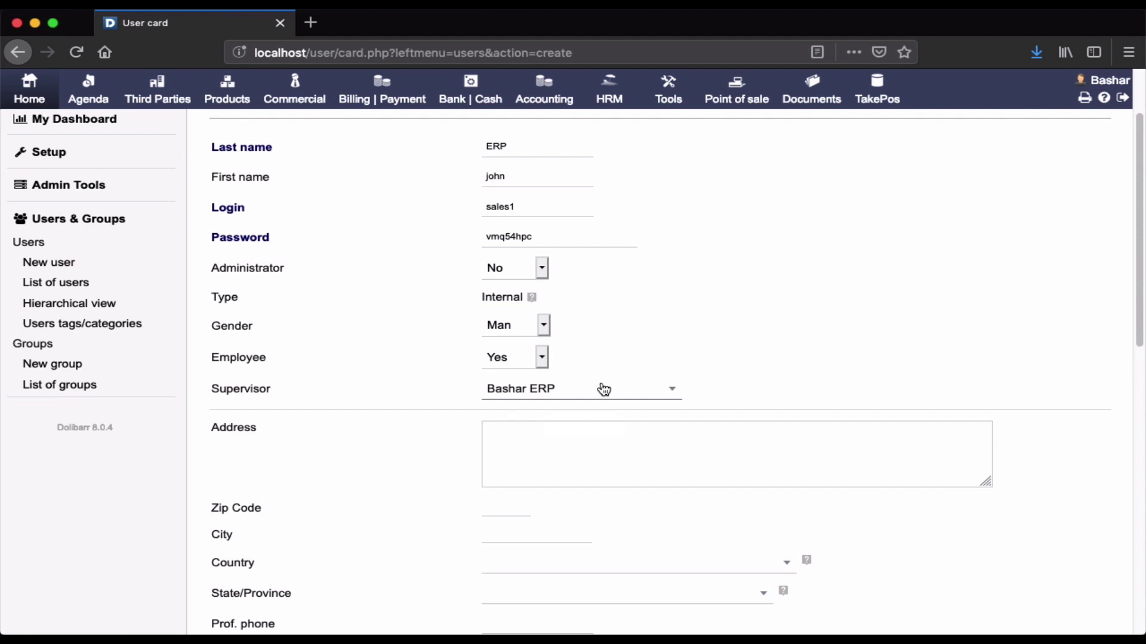
pyautogui.scroll(-3, 629, 452)
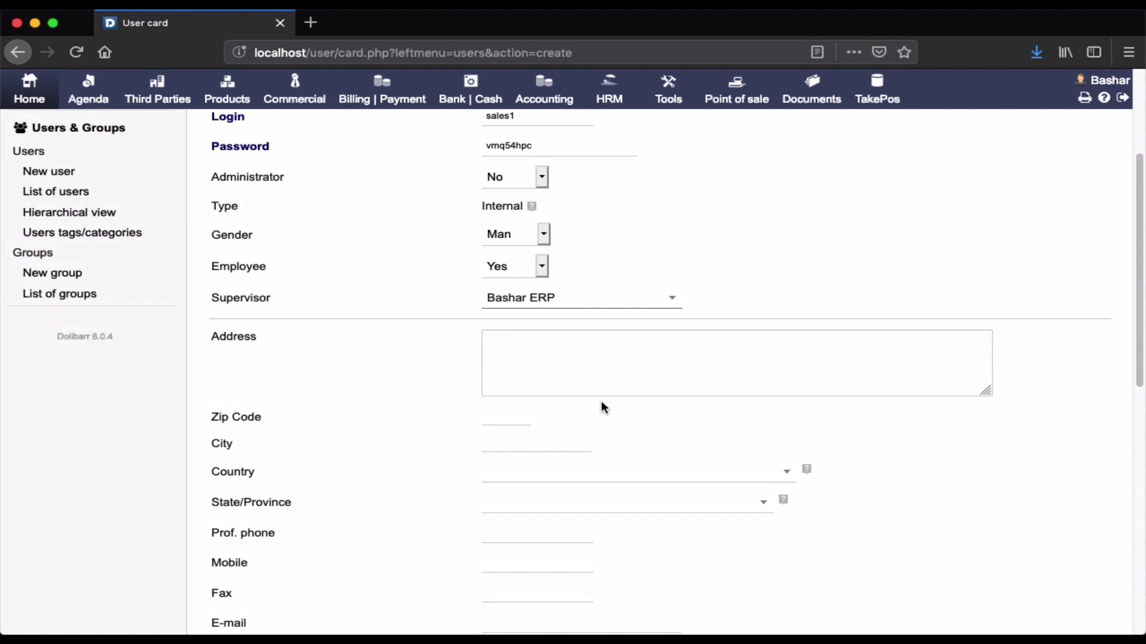
pyautogui.scroll(-4, 572, 380)
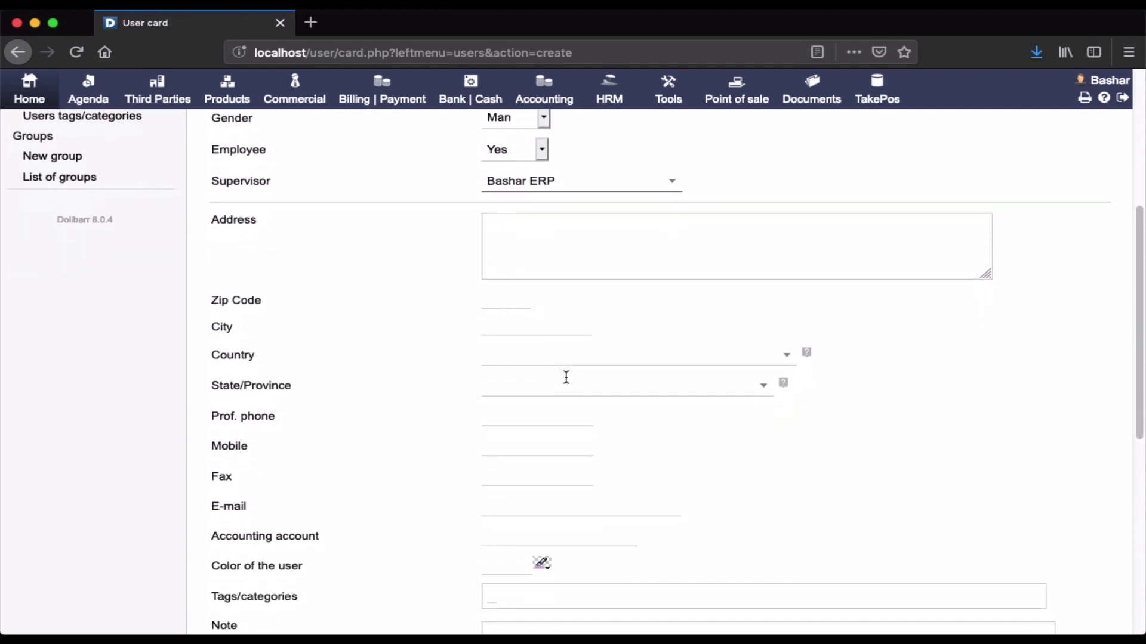
pyautogui.scroll(-3, 566, 377)
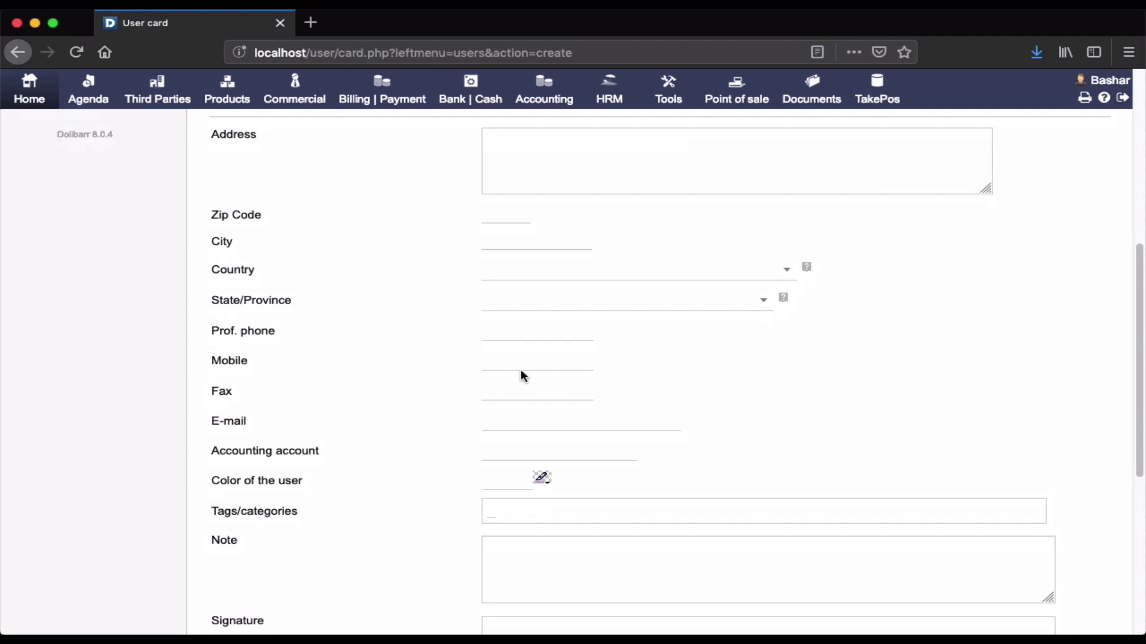
pyautogui.scroll(-2, 521, 370)
pyautogui.click(502, 355)
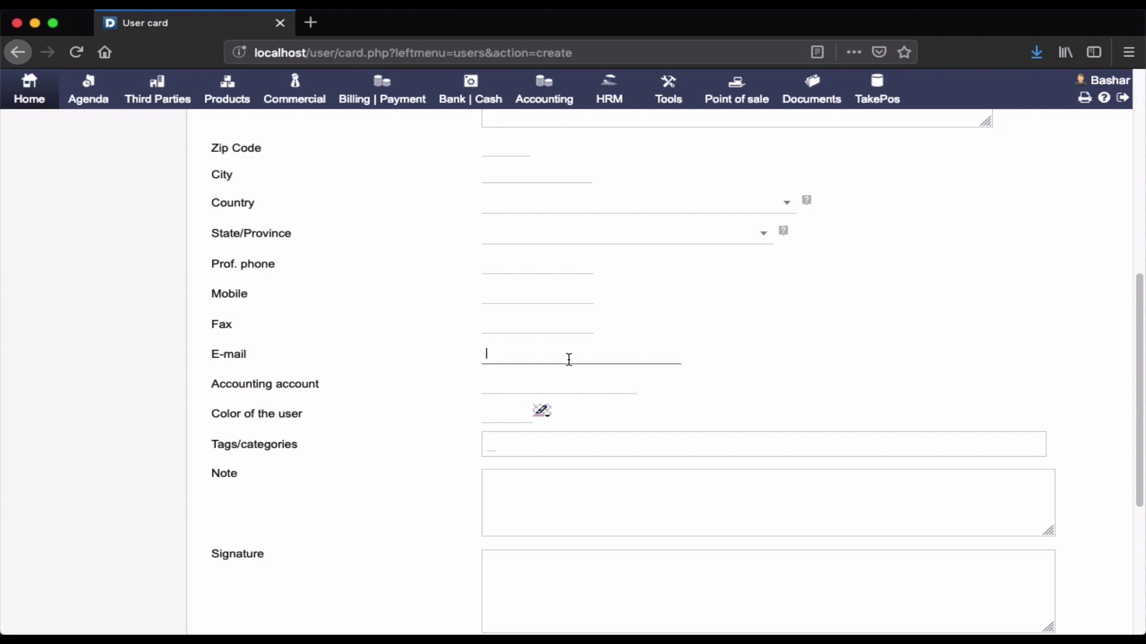
pyautogui.click(547, 388)
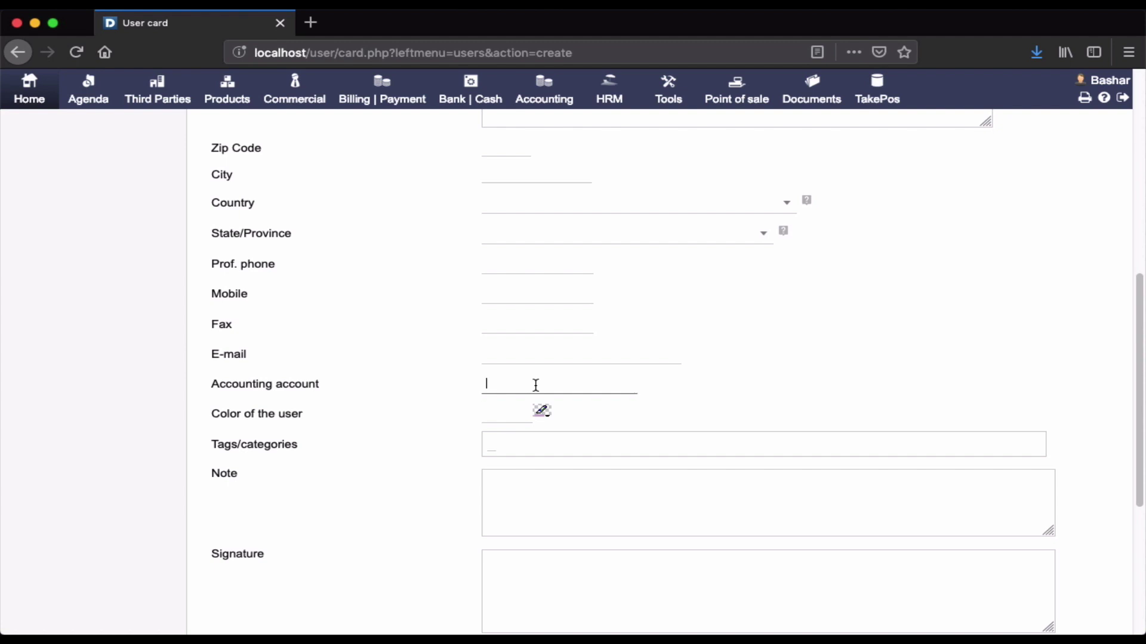
pyautogui.scroll(-2, 535, 385)
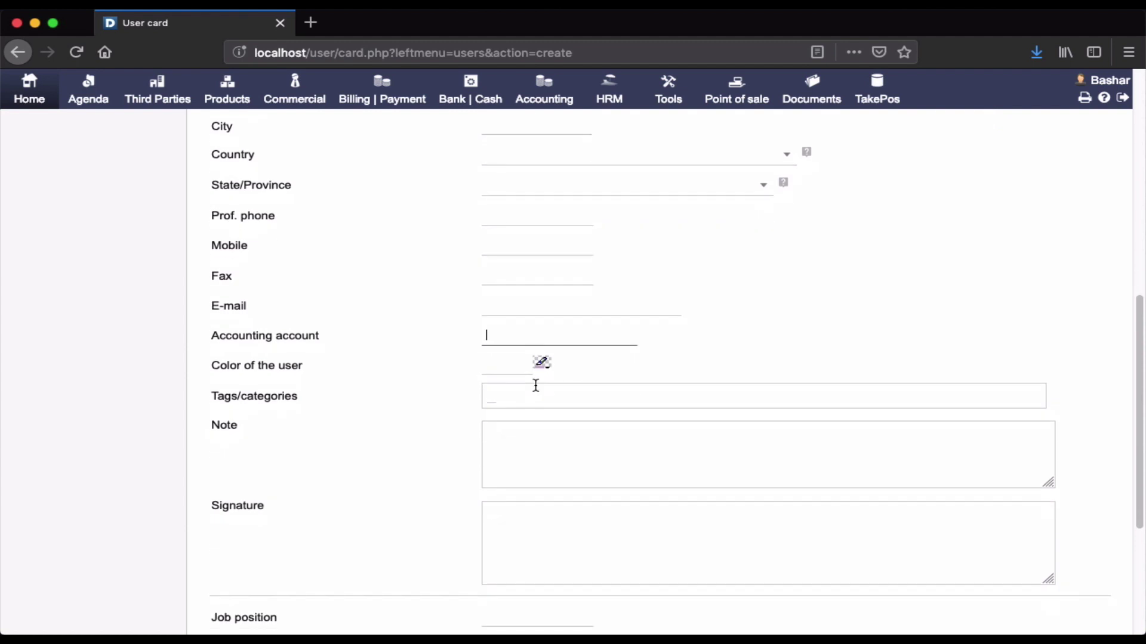
pyautogui.click(500, 367)
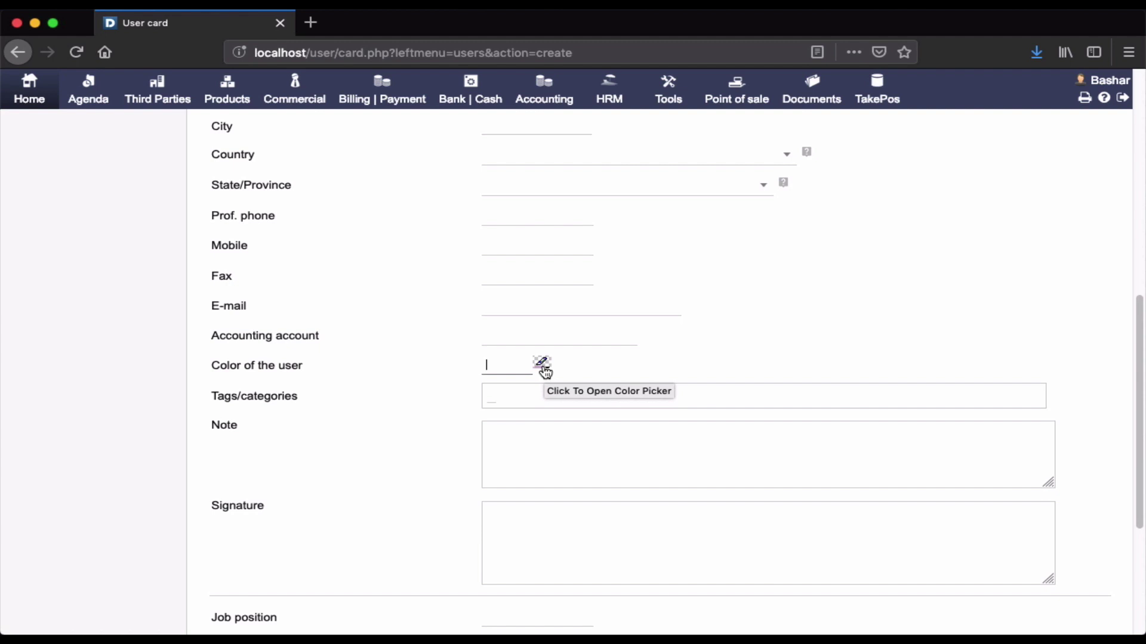
pyautogui.click(542, 397)
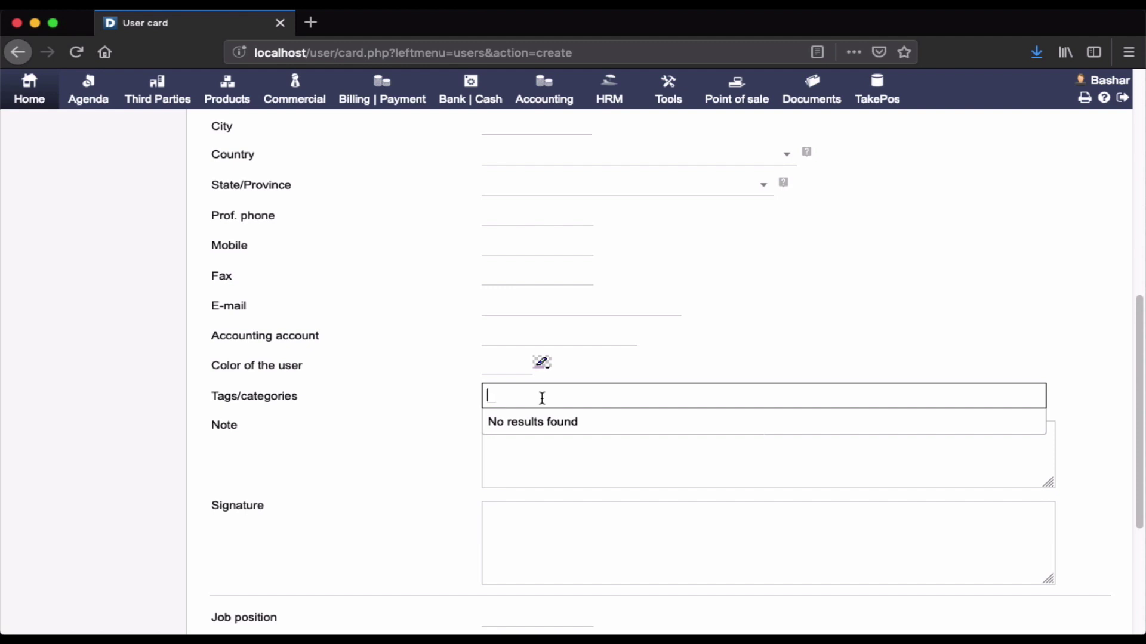
pyautogui.click(517, 450)
pyautogui.scroll(-5, 517, 449)
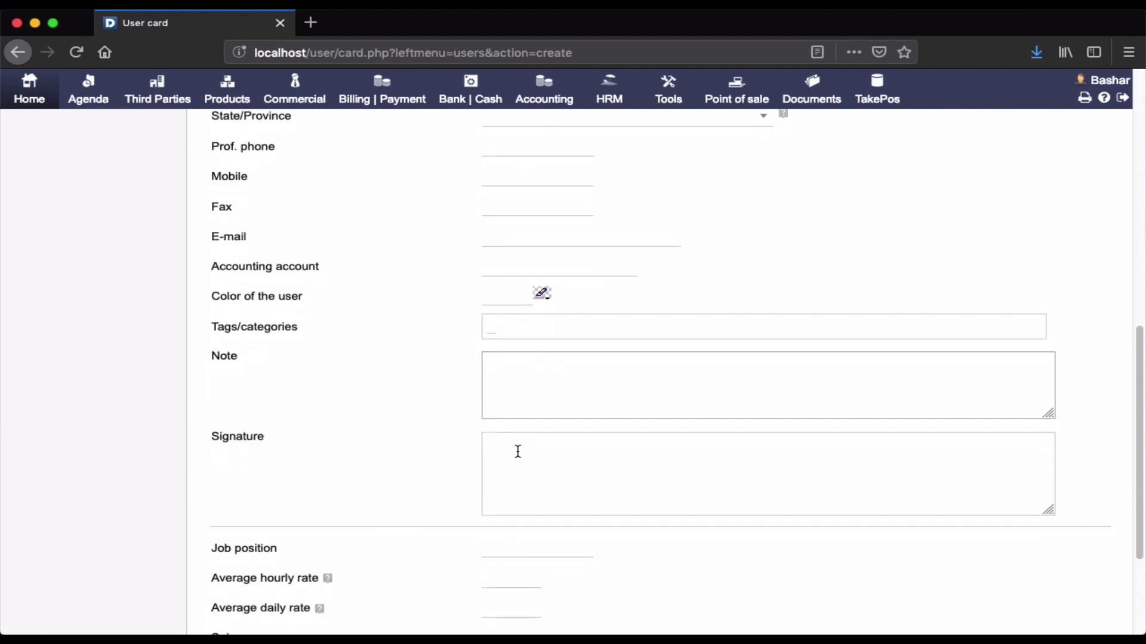
pyautogui.scroll(-1, 518, 452)
pyautogui.click(520, 356)
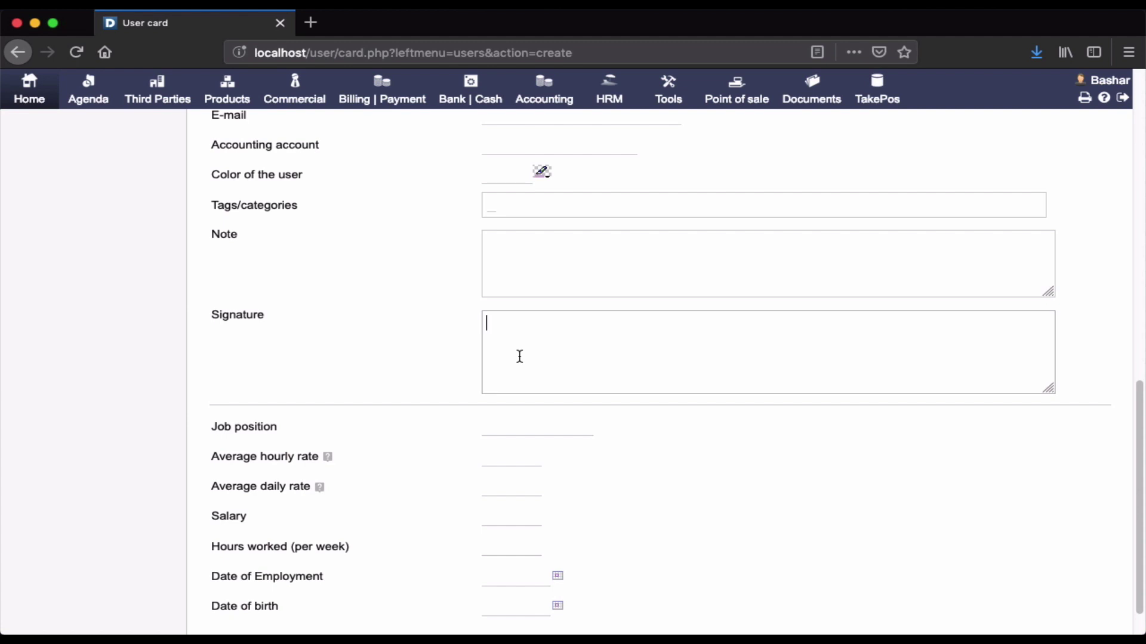
pyautogui.scroll(-1, 520, 356)
pyautogui.scroll(-1, 520, 356)
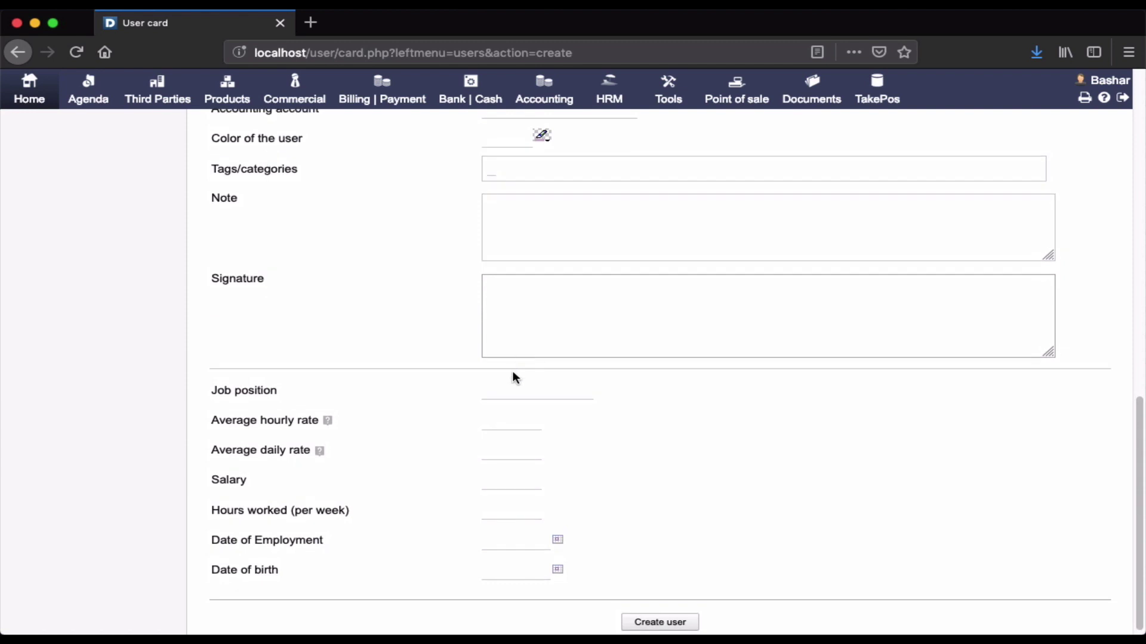
# Leave job position, hourly rate, salary, weekly hours and dates blank, then create the user.
pyautogui.click(504, 392)
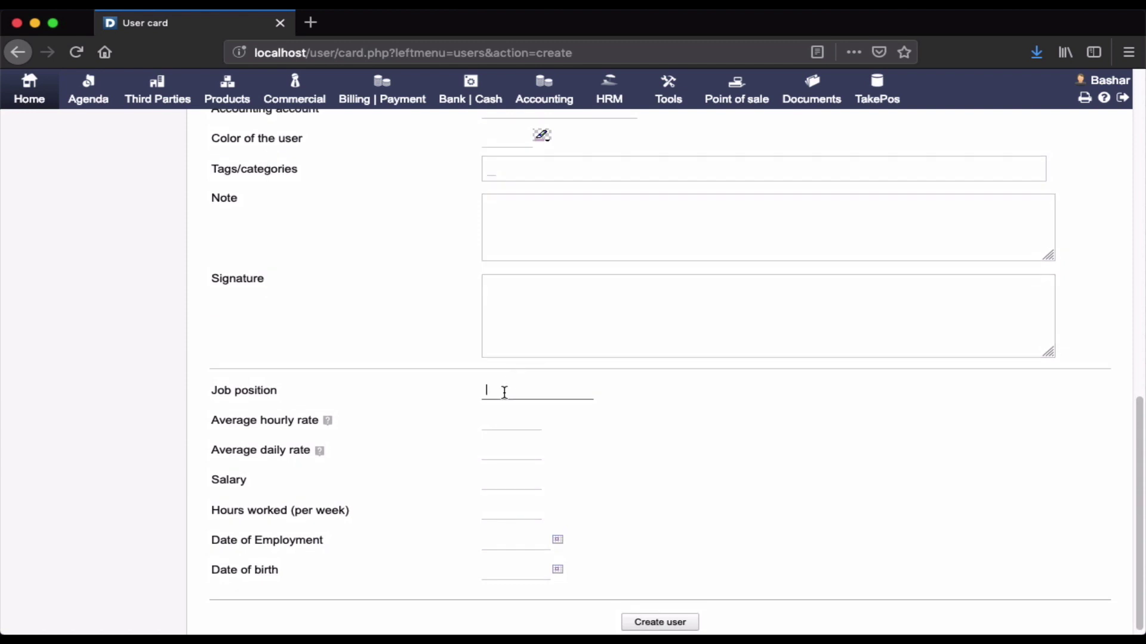
pyautogui.click(501, 428)
pyautogui.click(496, 474)
pyautogui.scroll(-1, 497, 471)
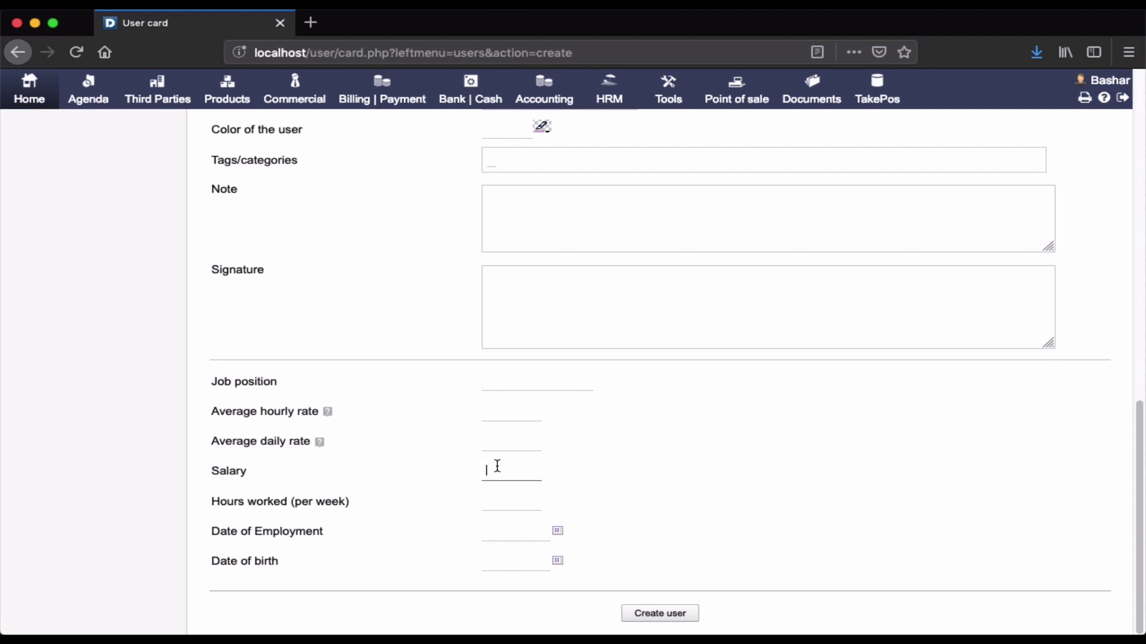
pyautogui.click(503, 502)
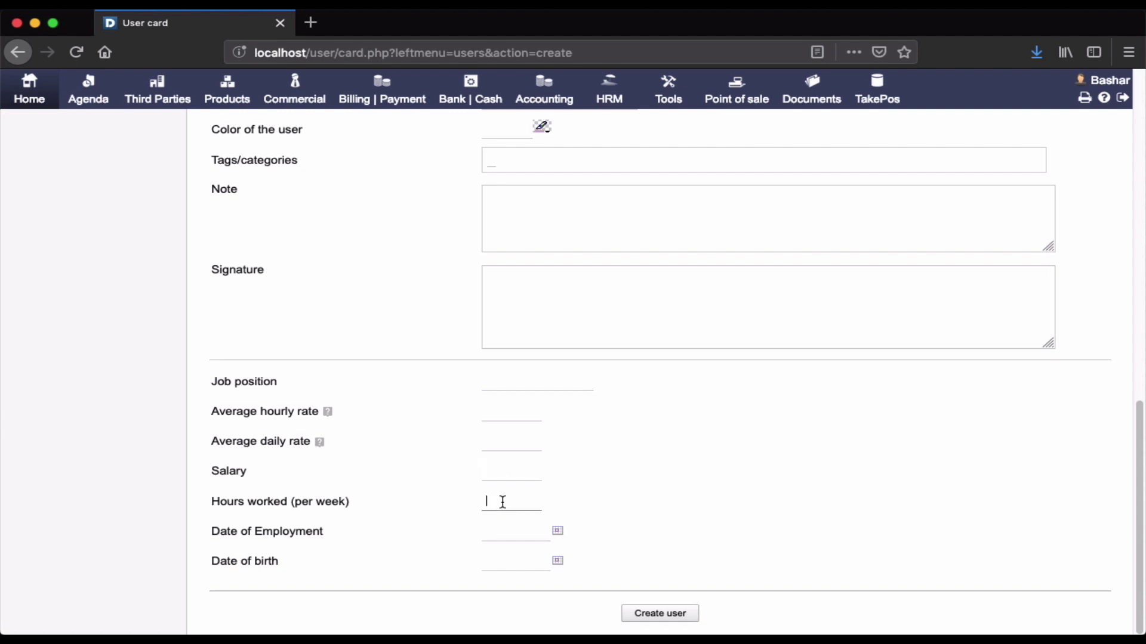
pyautogui.click(500, 535)
pyautogui.click(503, 562)
pyautogui.click(653, 621)
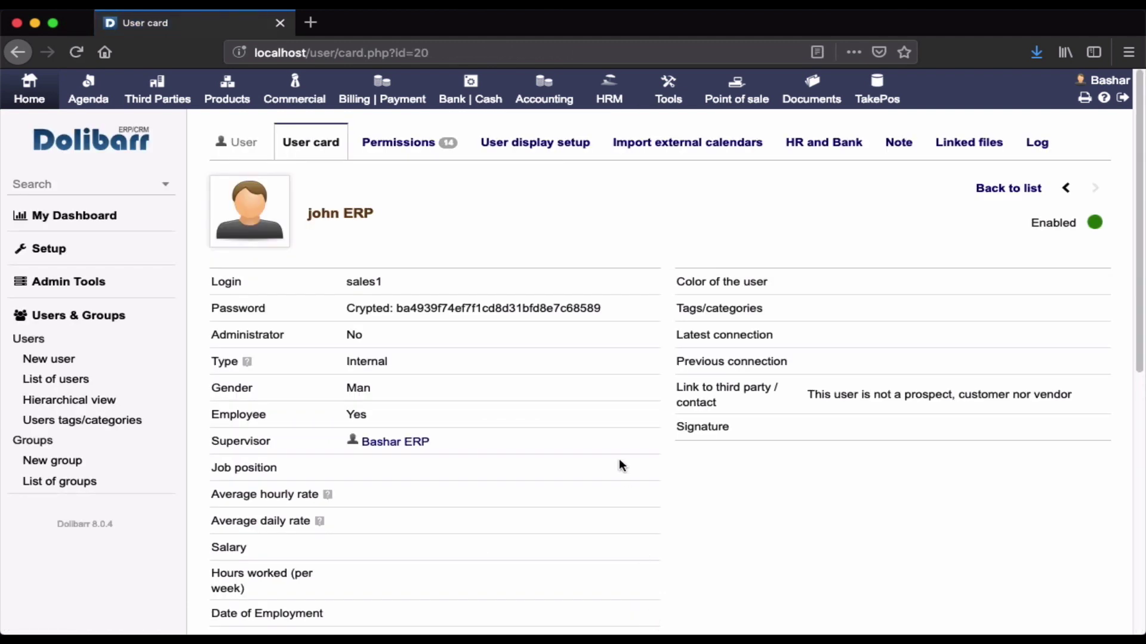
# Scroll through the new user's card to check its saved fields and action buttons.
pyautogui.scroll(-3, 543, 328)
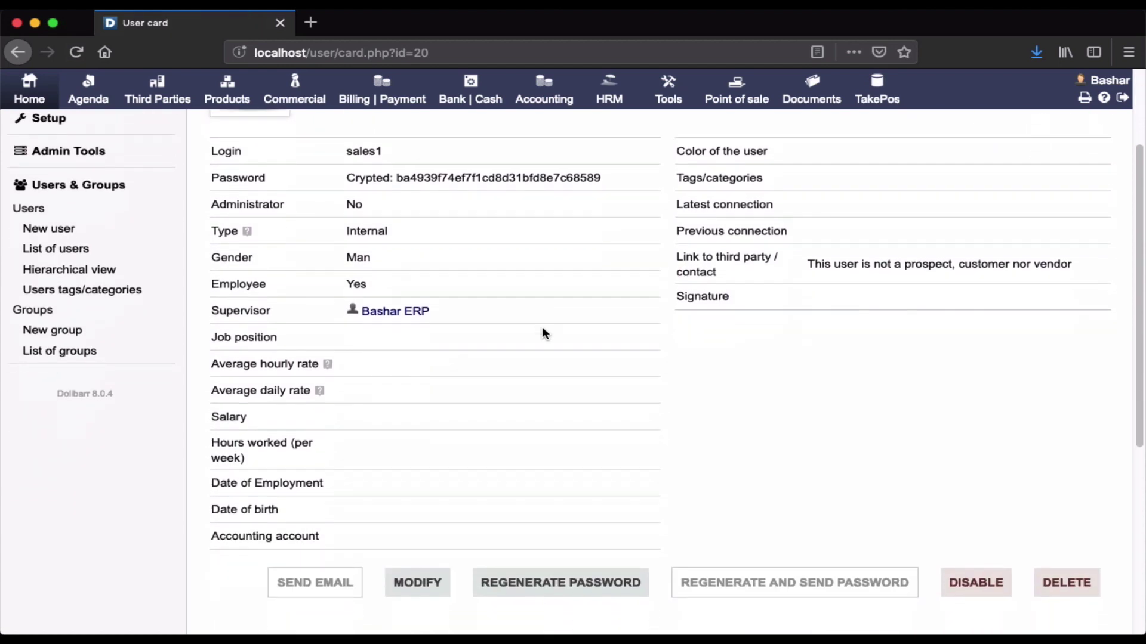
pyautogui.scroll(3, 543, 328)
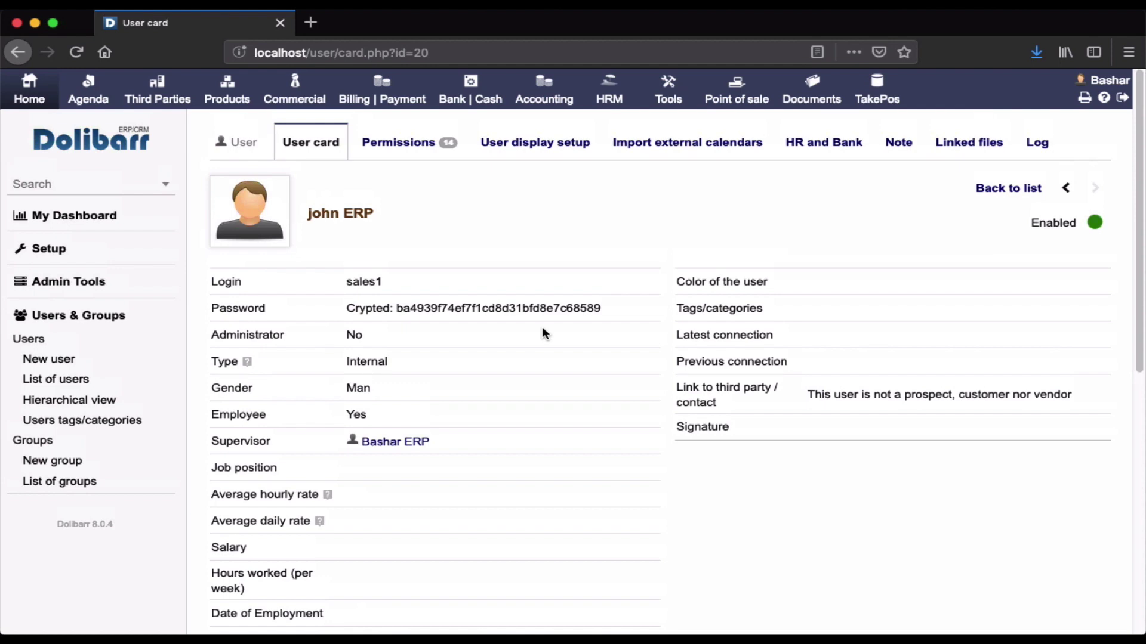
pyautogui.scroll(-3, 543, 333)
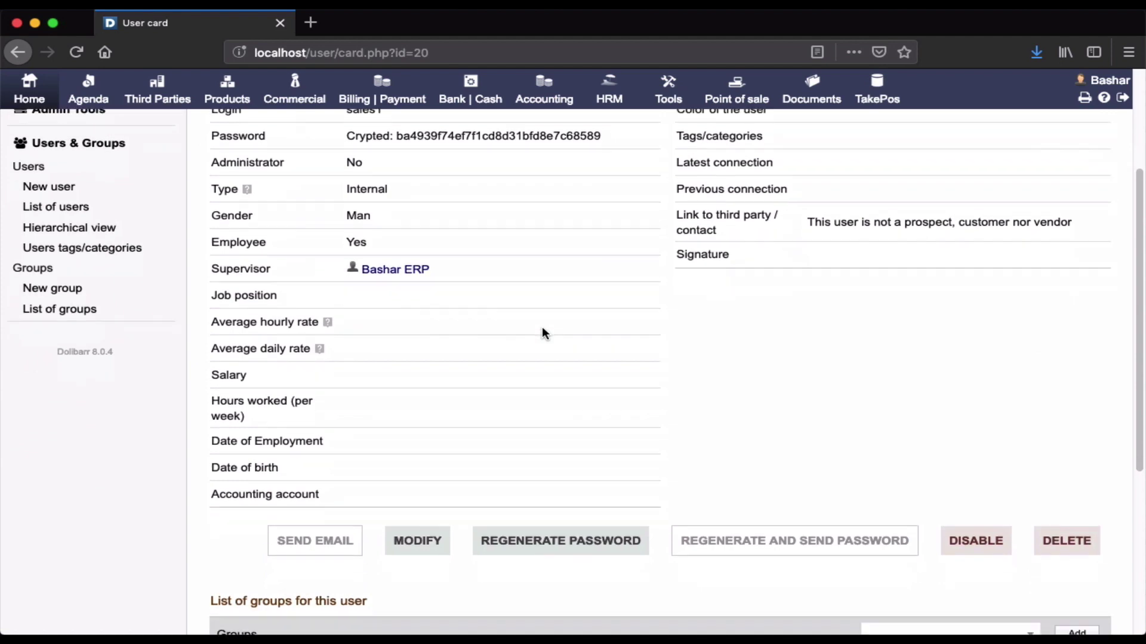
pyautogui.scroll(-2, 541, 333)
pyautogui.scroll(2, 542, 333)
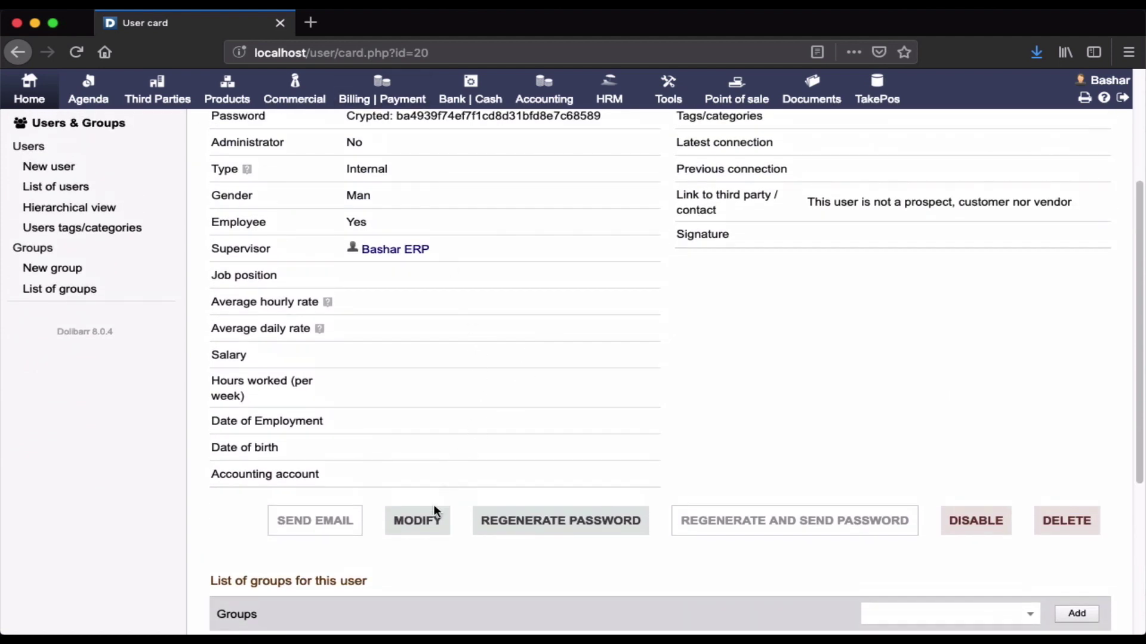
# Open the new user's card for editing and save it without changes.
pyautogui.click(424, 518)
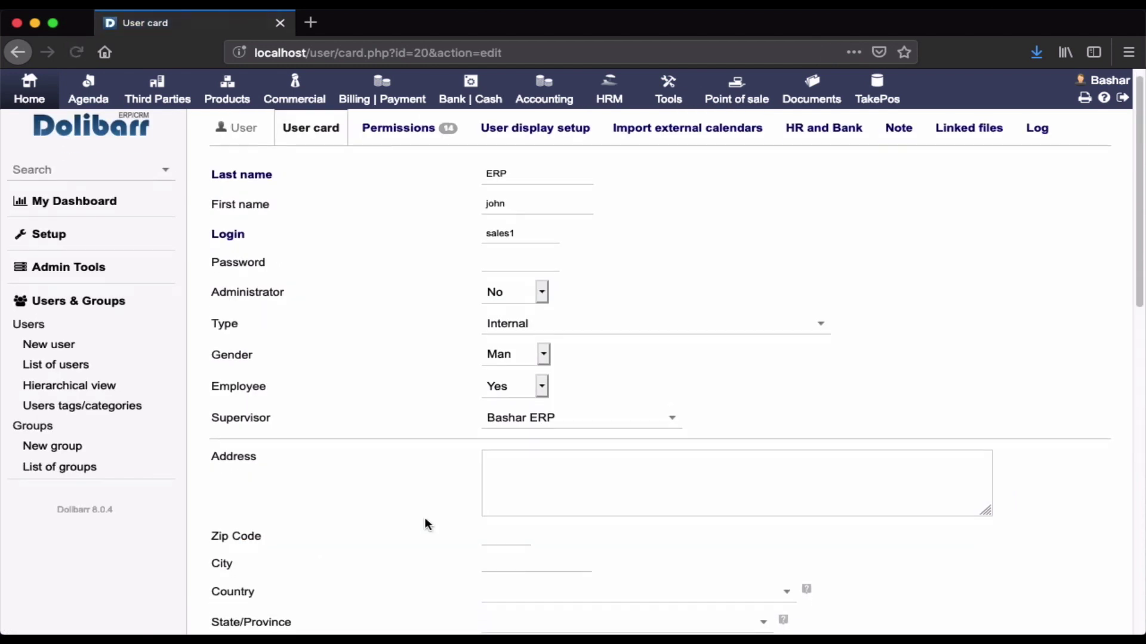
pyautogui.scroll(-1, 424, 520)
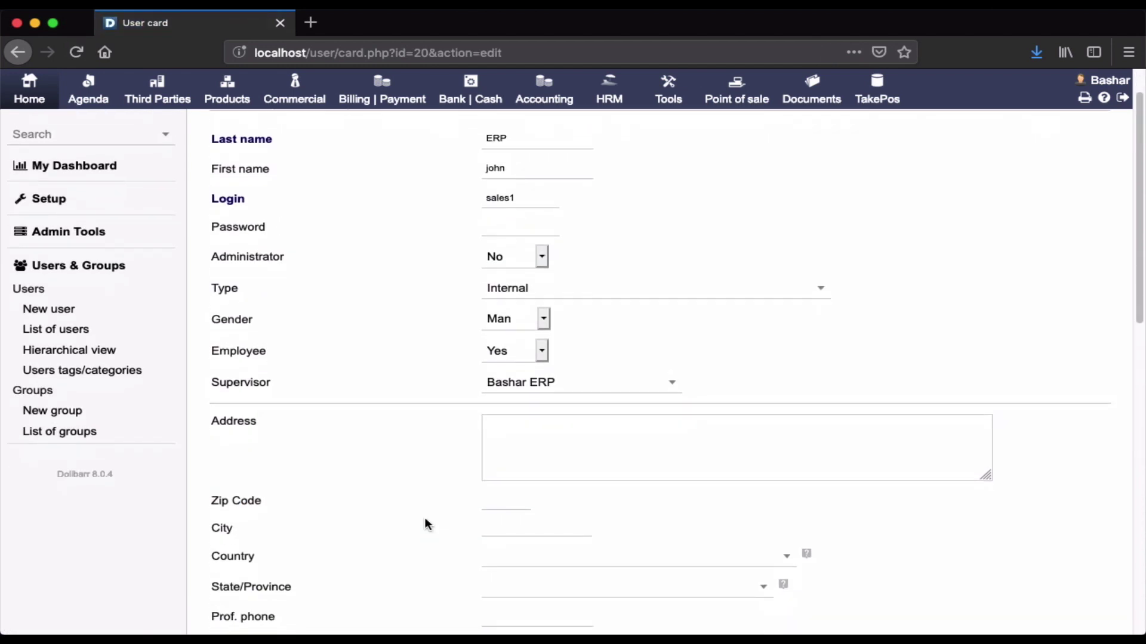
pyautogui.scroll(-10, 425, 520)
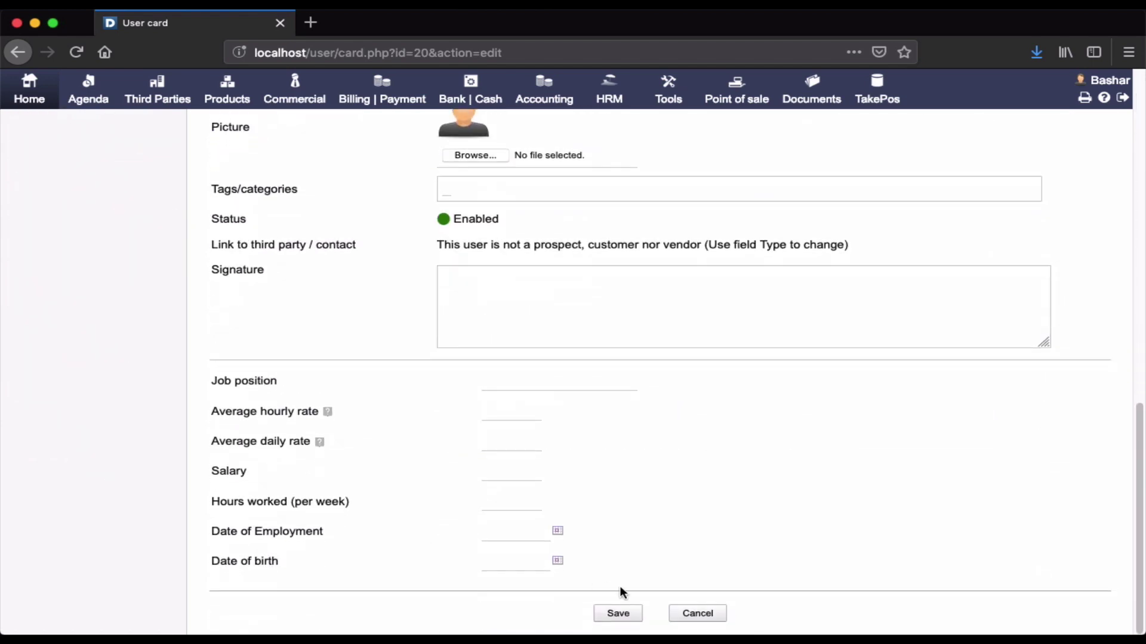
pyautogui.click(618, 613)
pyautogui.scroll(-3, 601, 404)
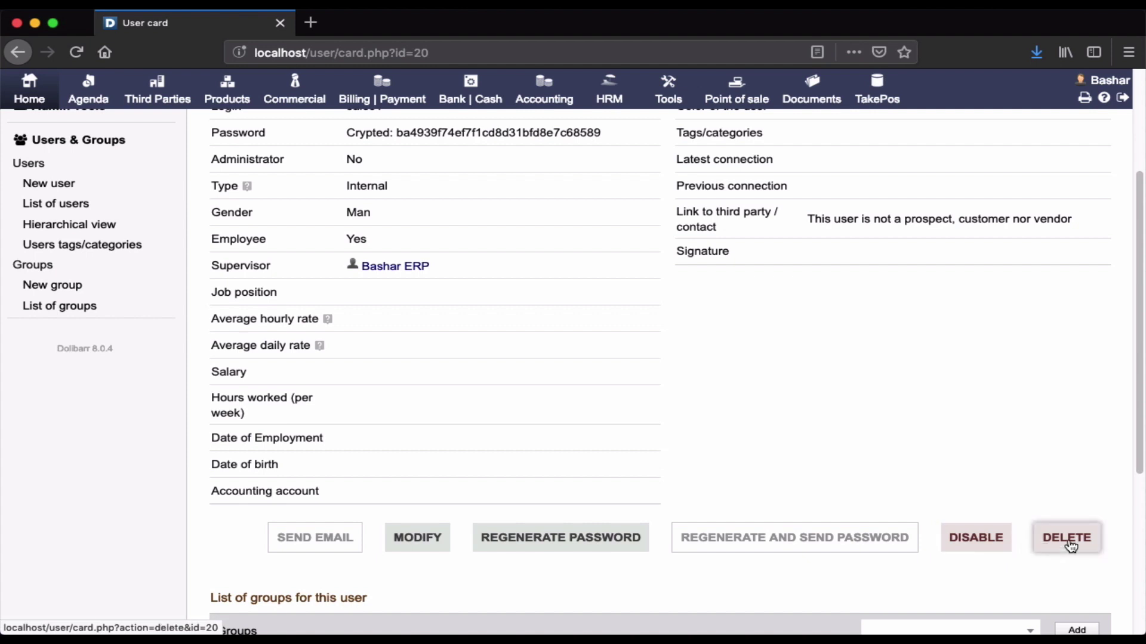
# Scroll down to the empty groups and linked files sections, then back to the top.
pyautogui.scroll(-5, 1072, 544)
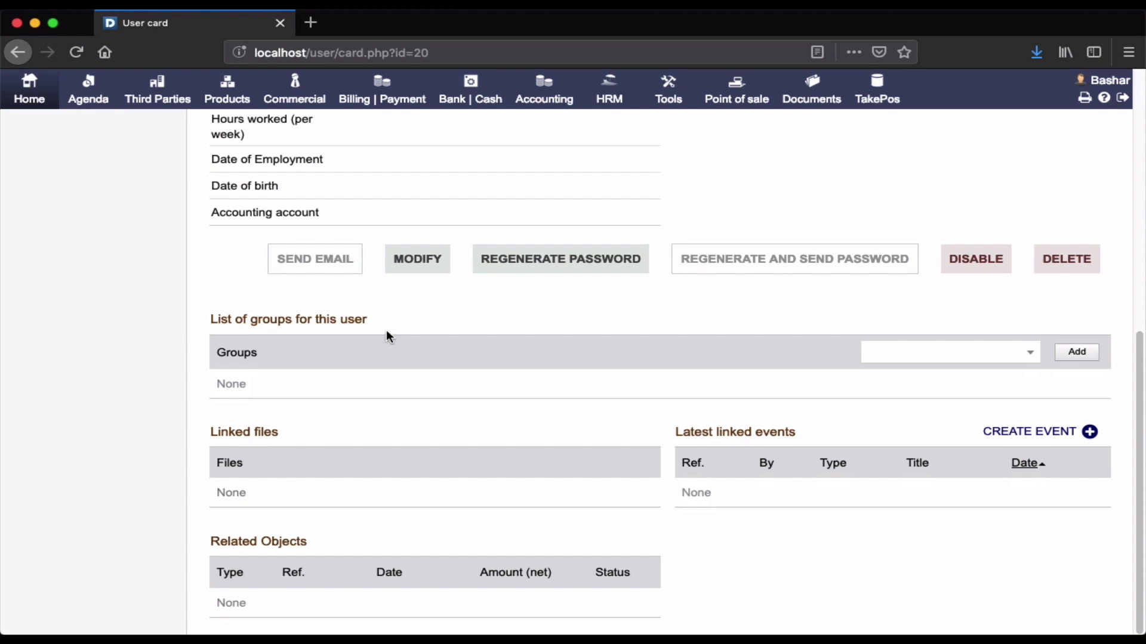
pyautogui.scroll(6, 386, 330)
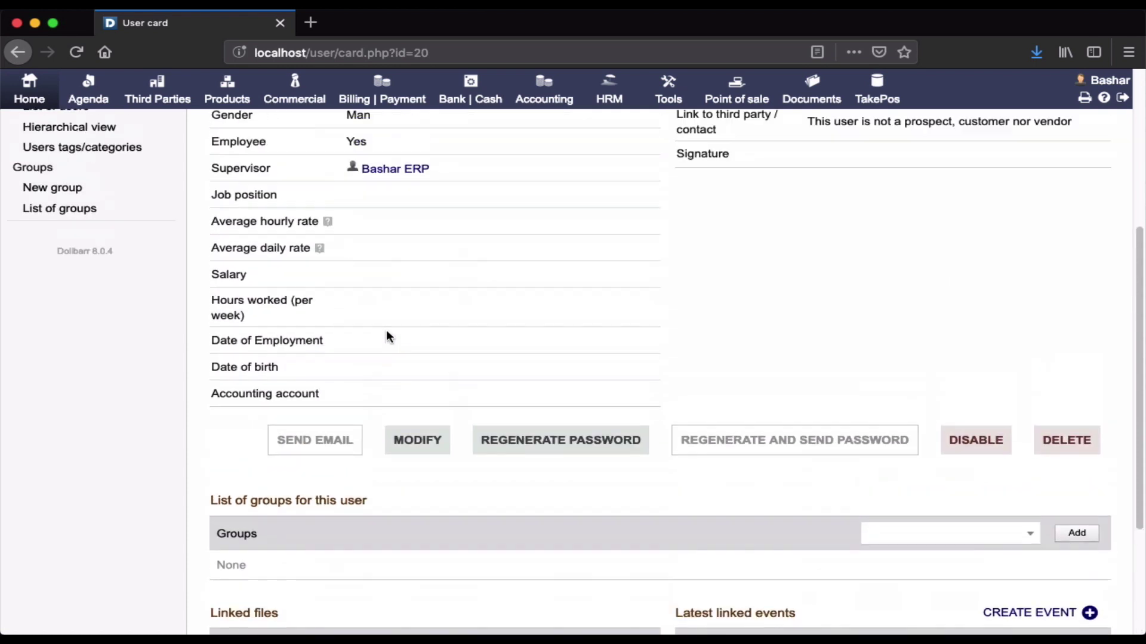
pyautogui.scroll(1, 386, 330)
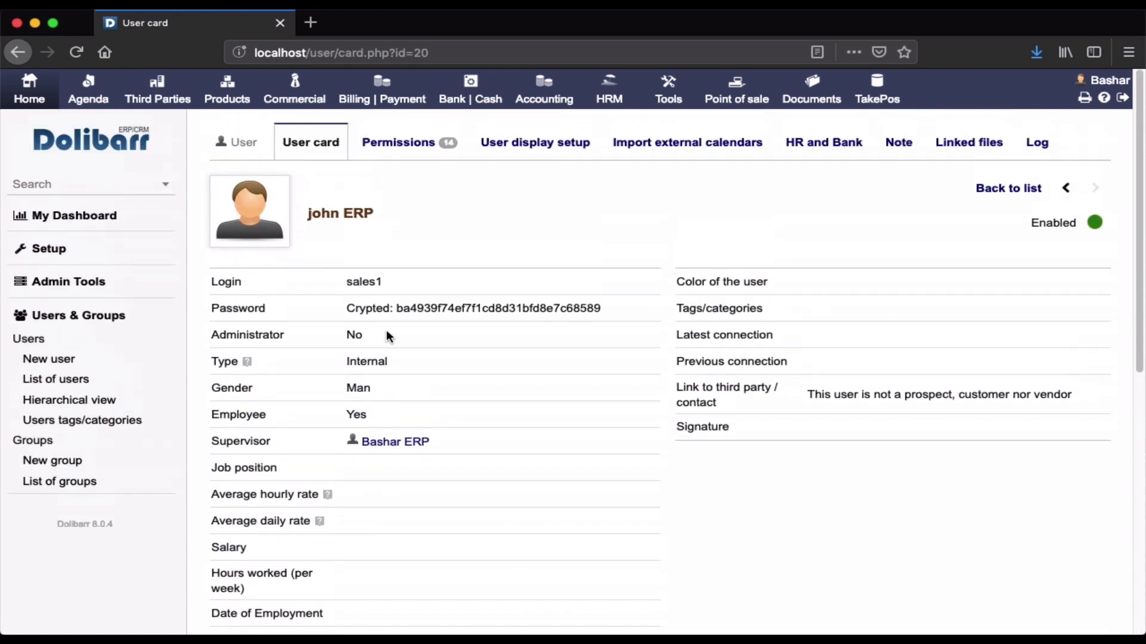
pyautogui.click(393, 155)
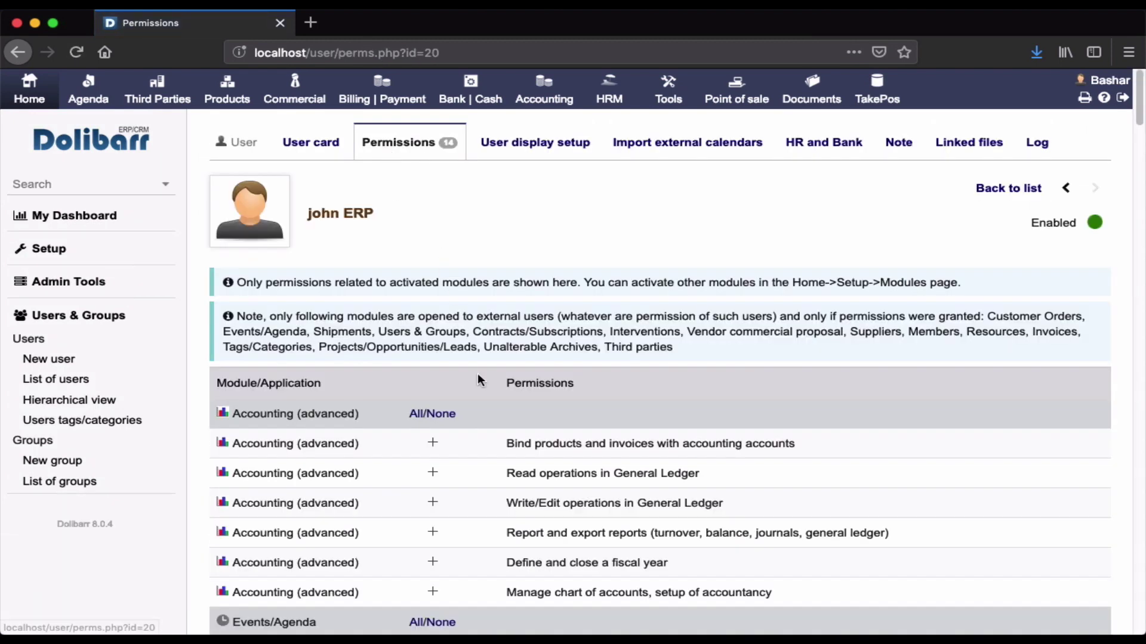
pyautogui.scroll(-5, 471, 358)
pyautogui.scroll(4, 453, 327)
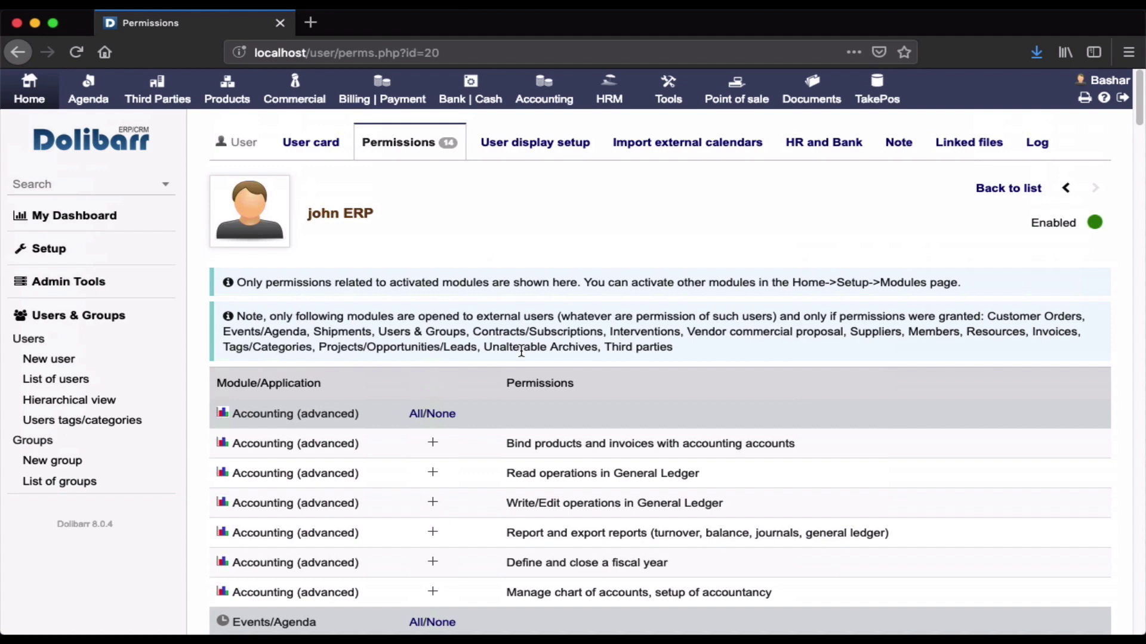
pyautogui.scroll(-15, 521, 351)
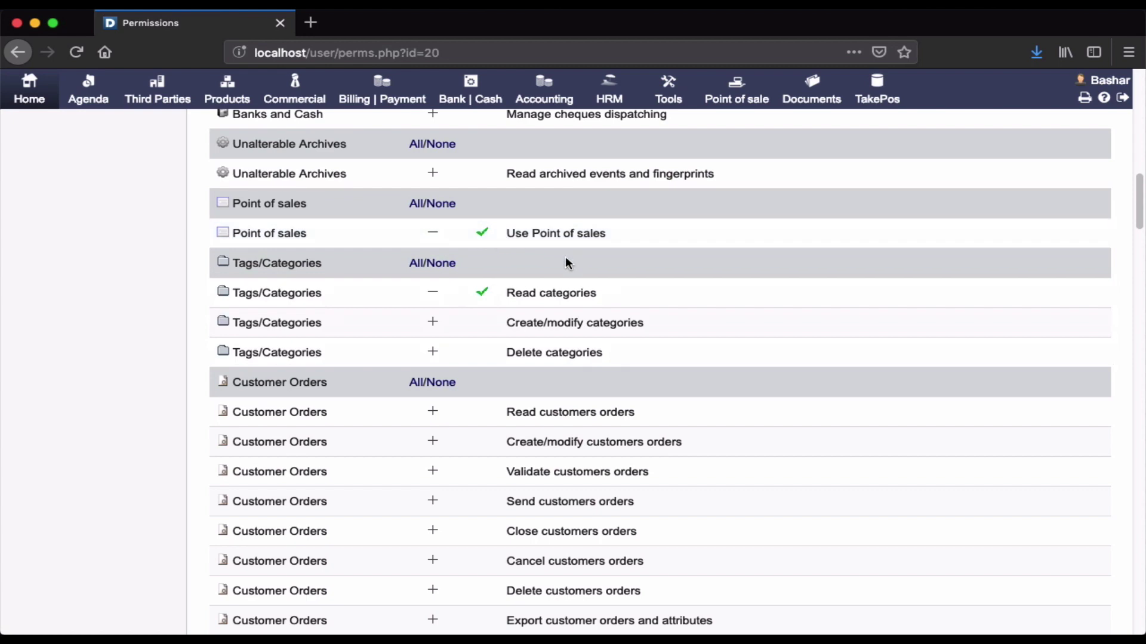
pyautogui.scroll(-1, 583, 289)
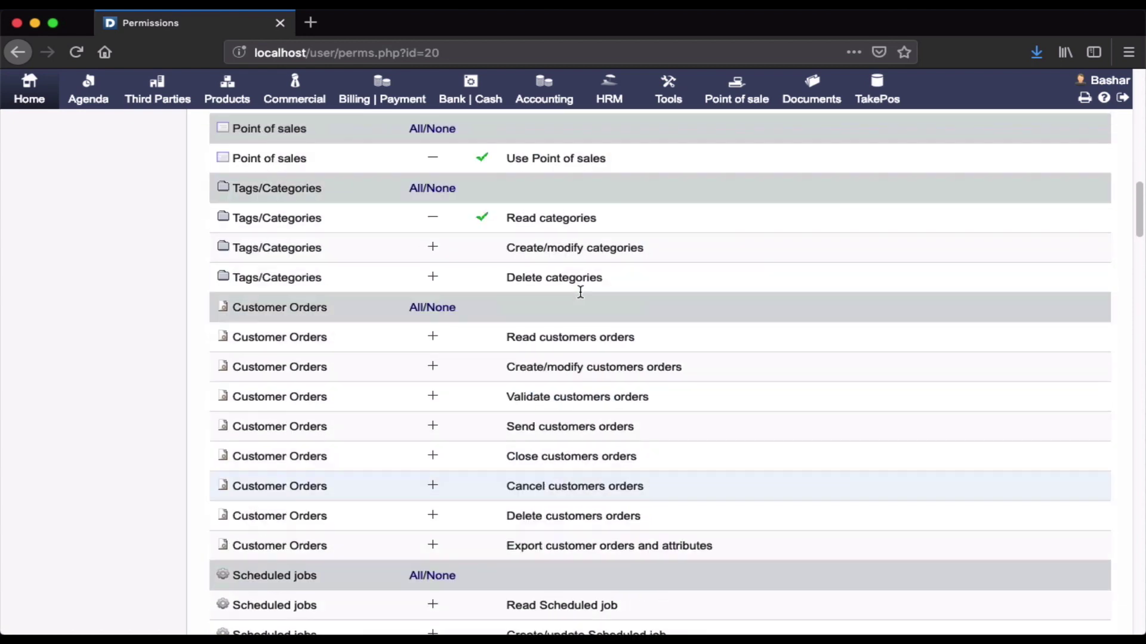
pyautogui.scroll(2, 582, 297)
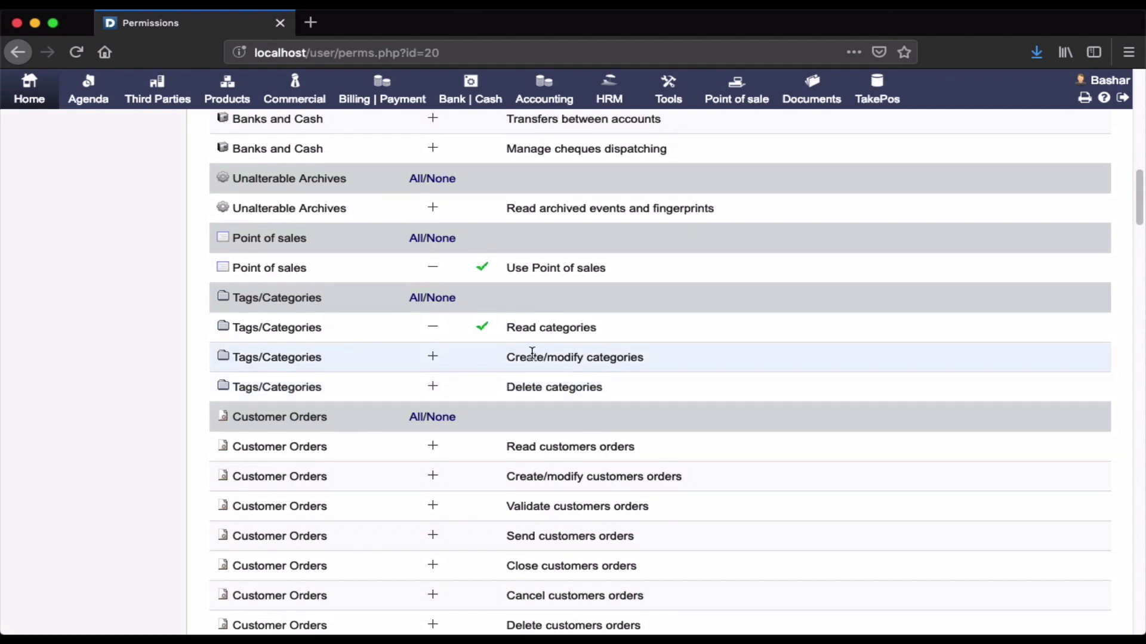
pyautogui.scroll(-6, 587, 333)
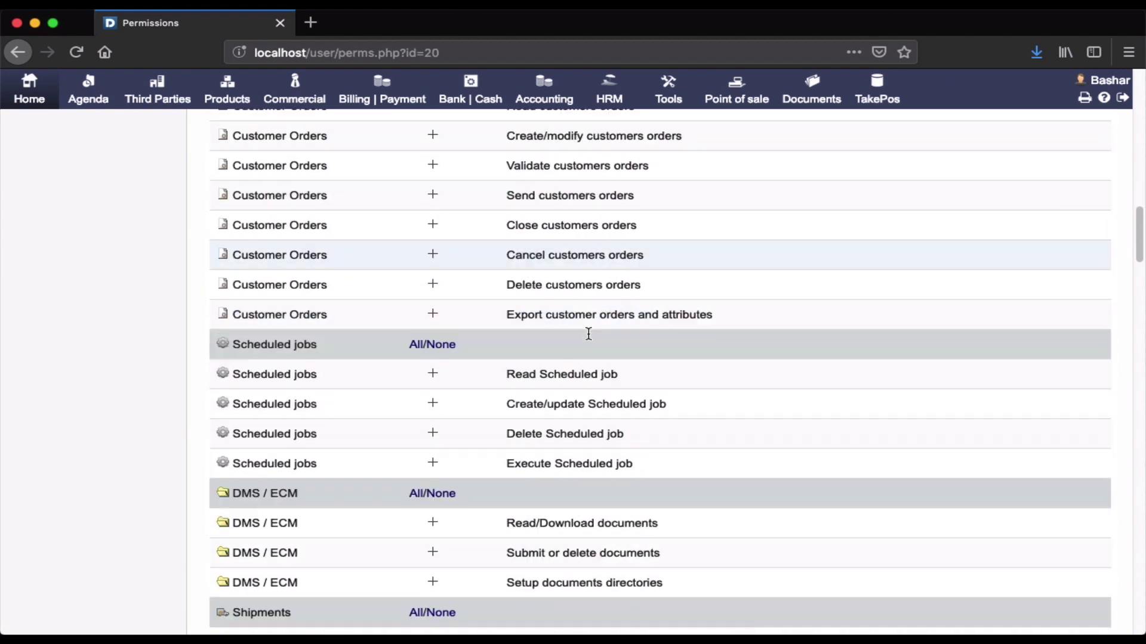
pyautogui.scroll(-1, 588, 336)
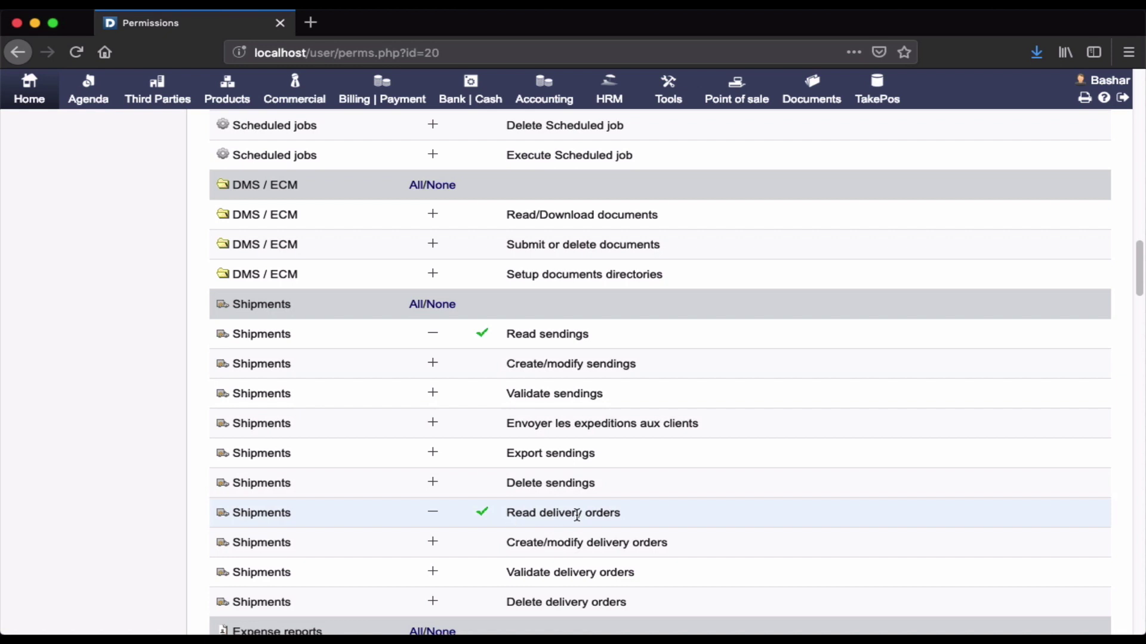
pyautogui.scroll(-3, 597, 513)
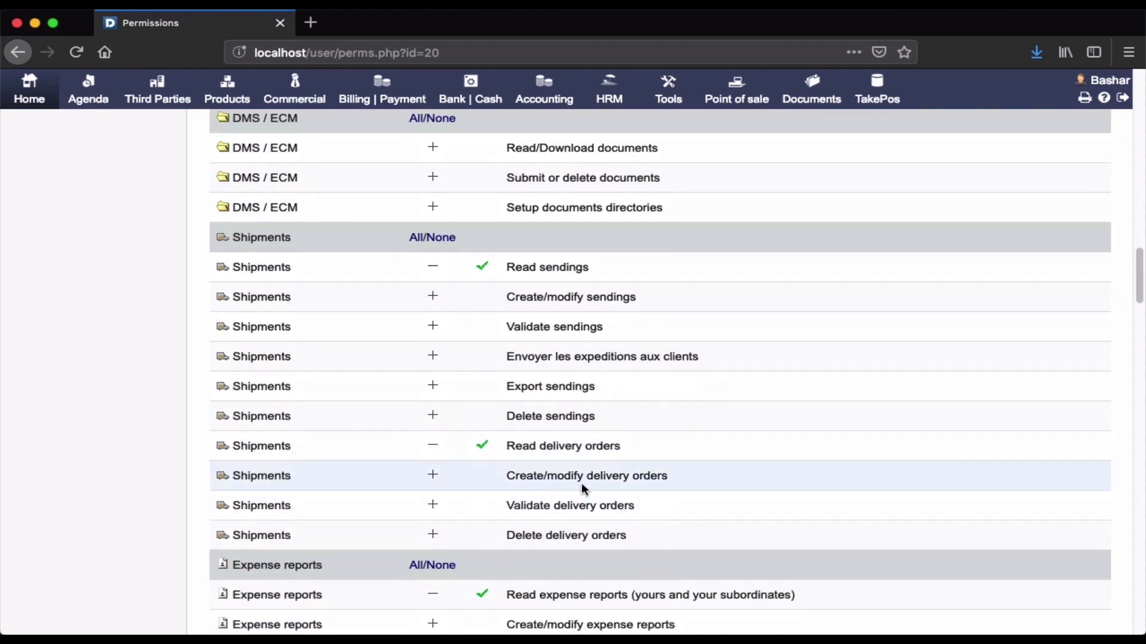
pyautogui.scroll(-10, 581, 482)
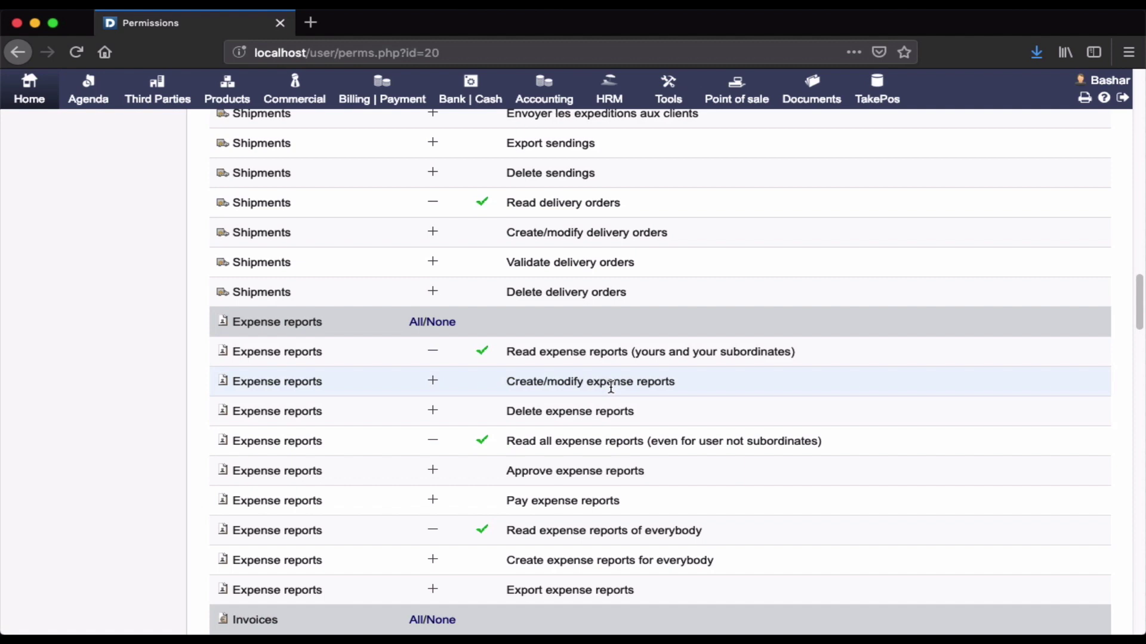
# Grant the Create/modify expense reports and Create/modify customer invoices permissions.
pyautogui.click(433, 383)
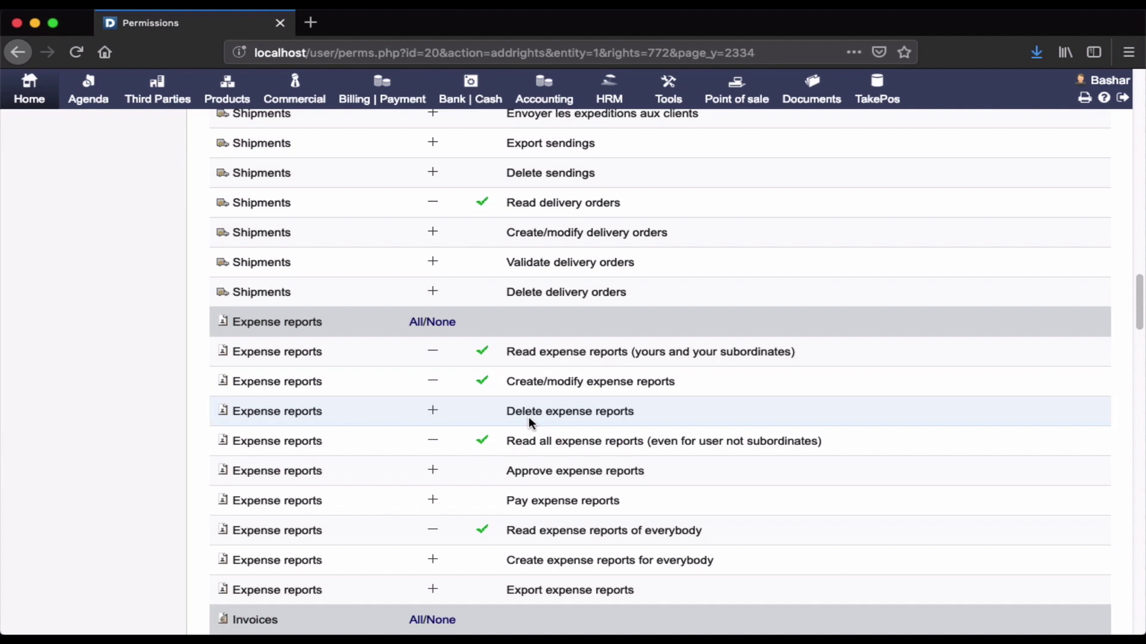
pyautogui.scroll(-6, 528, 416)
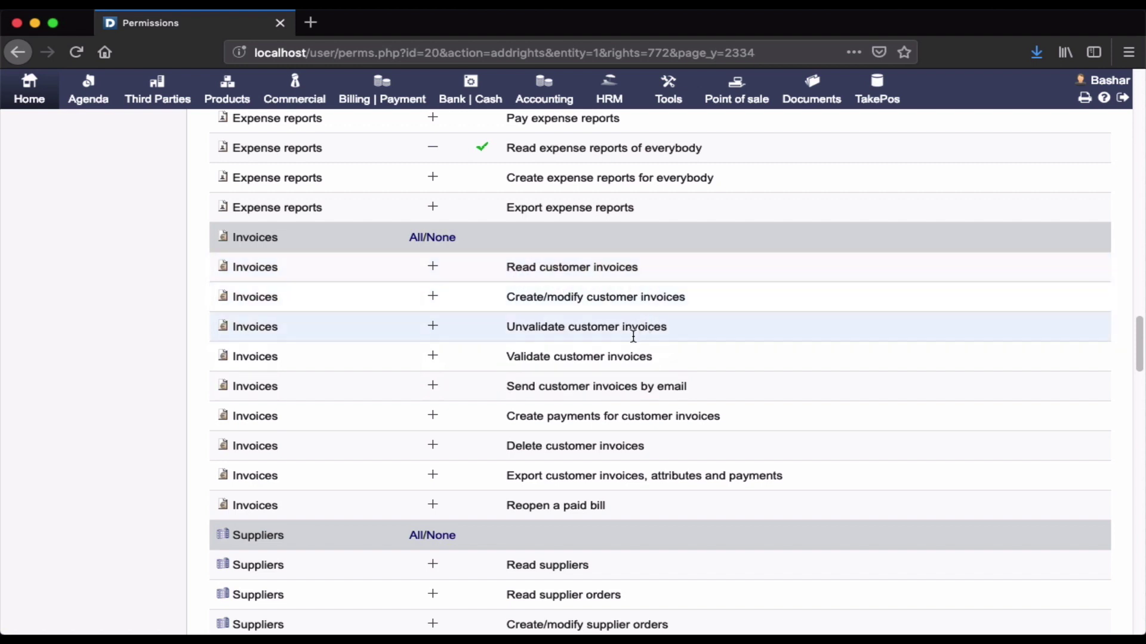
pyautogui.scroll(-1, 621, 384)
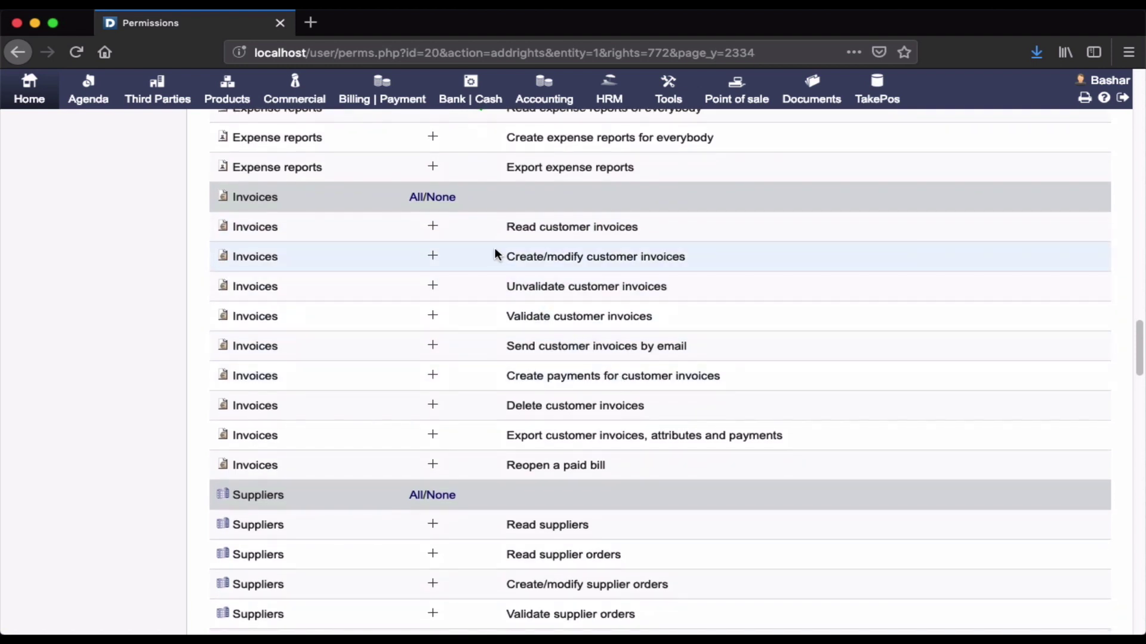
pyautogui.click(433, 256)
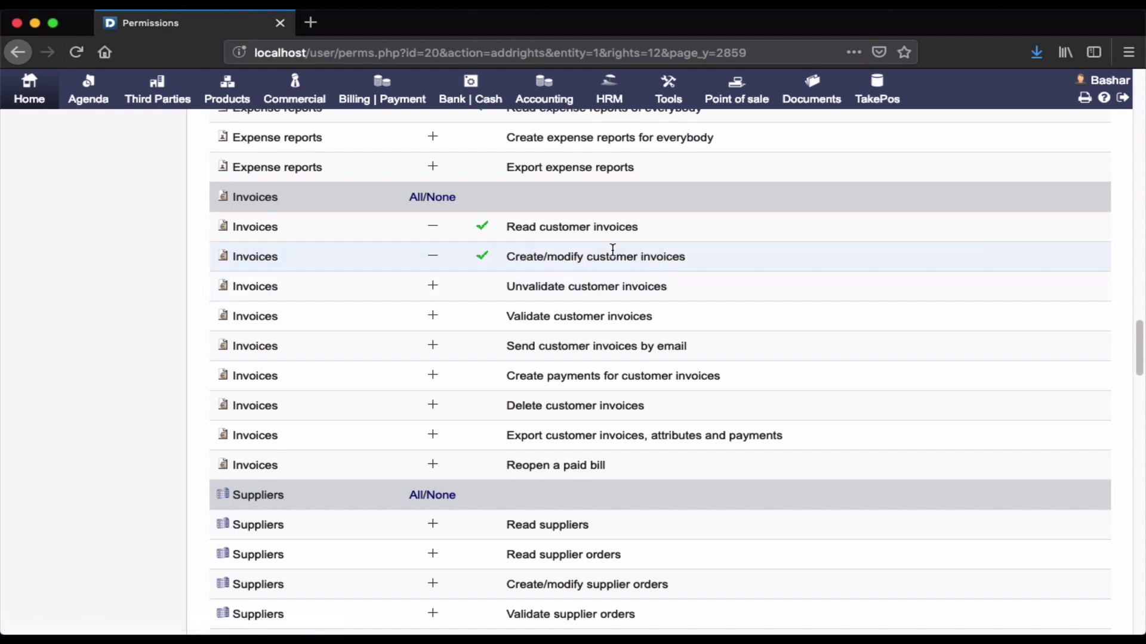
pyautogui.scroll(-15, 650, 409)
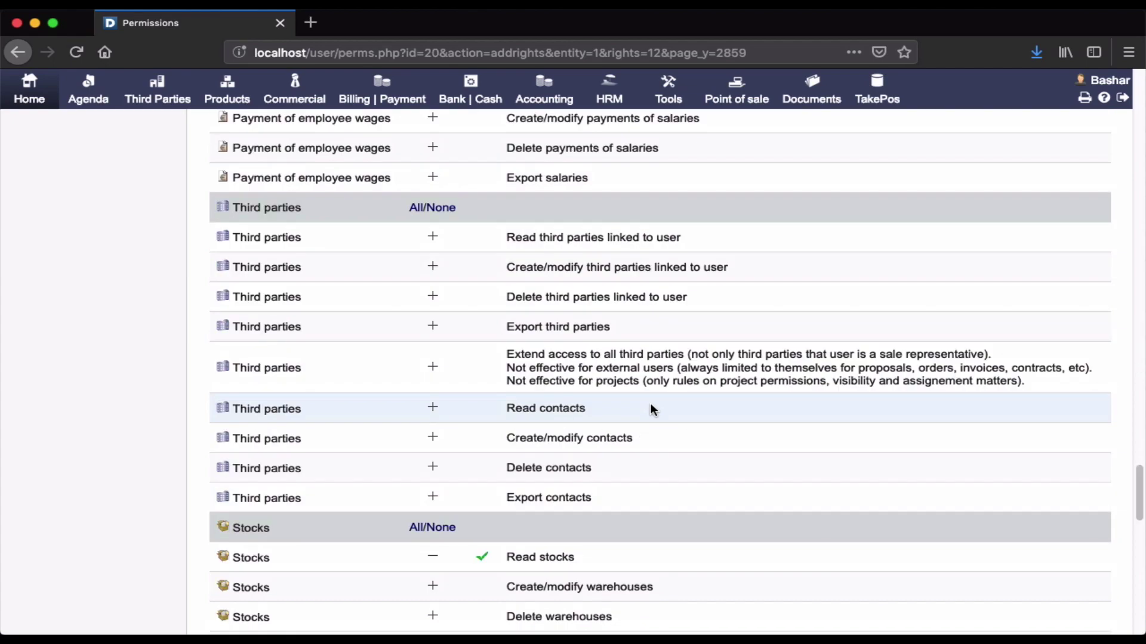
pyautogui.scroll(-18, 652, 410)
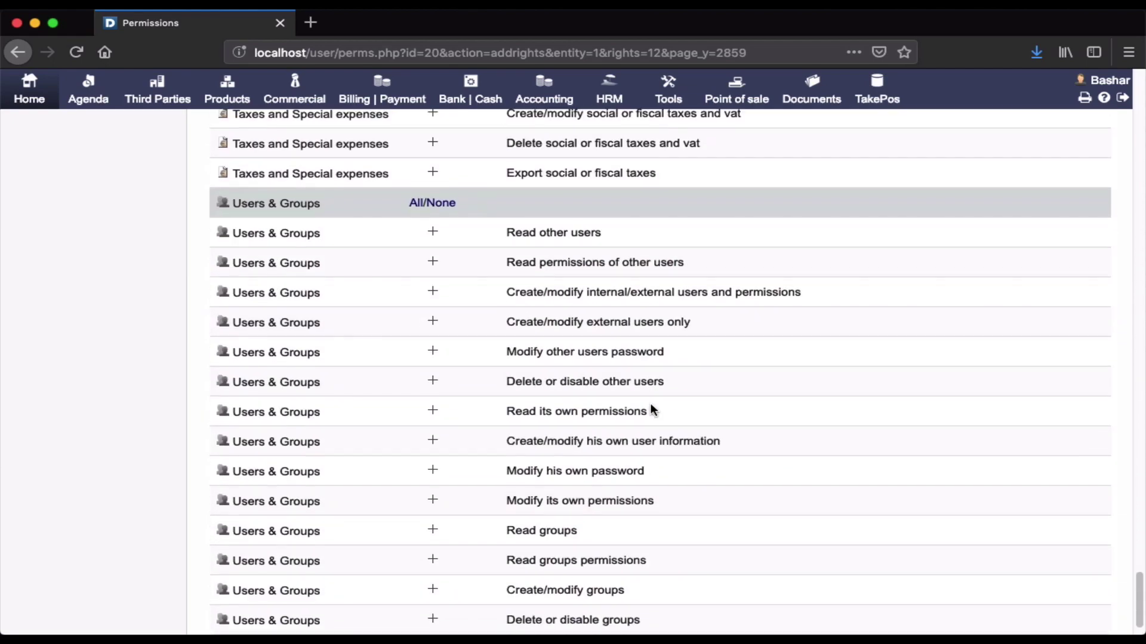
pyautogui.scroll(20, 650, 410)
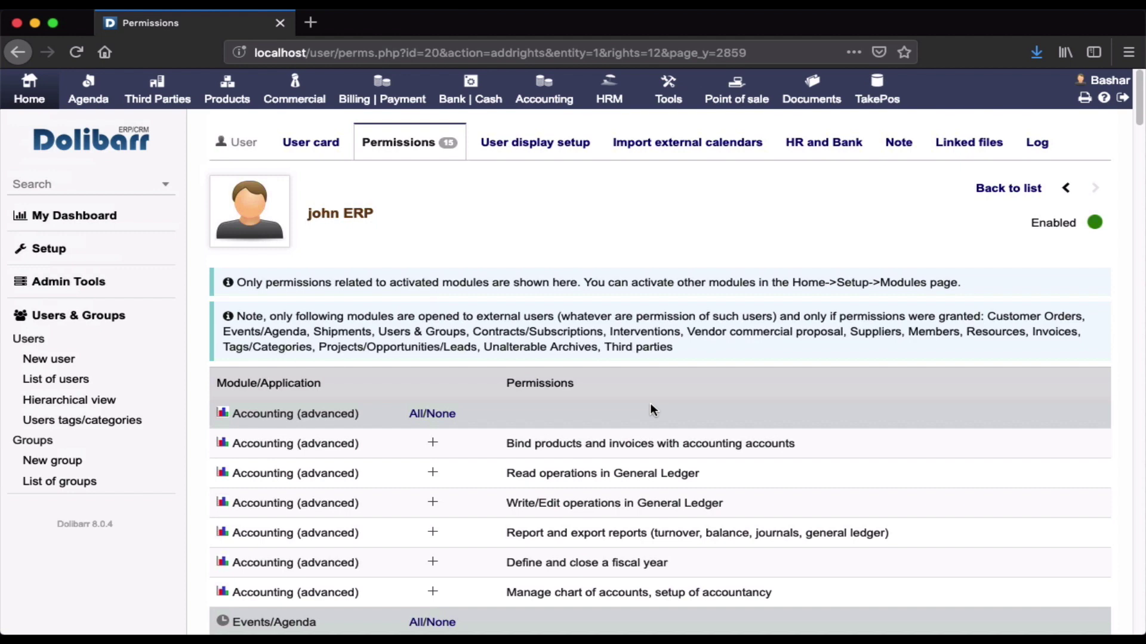
# View the user display setup, then the Import external calendars page with five empty rows.
pyautogui.click(528, 147)
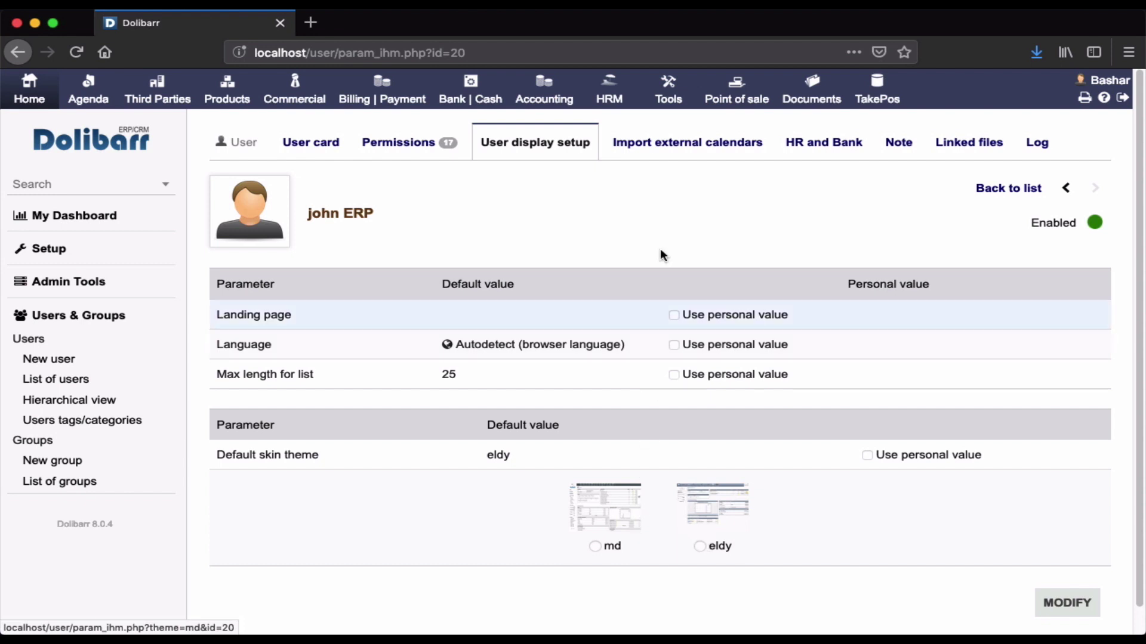
pyautogui.click(682, 149)
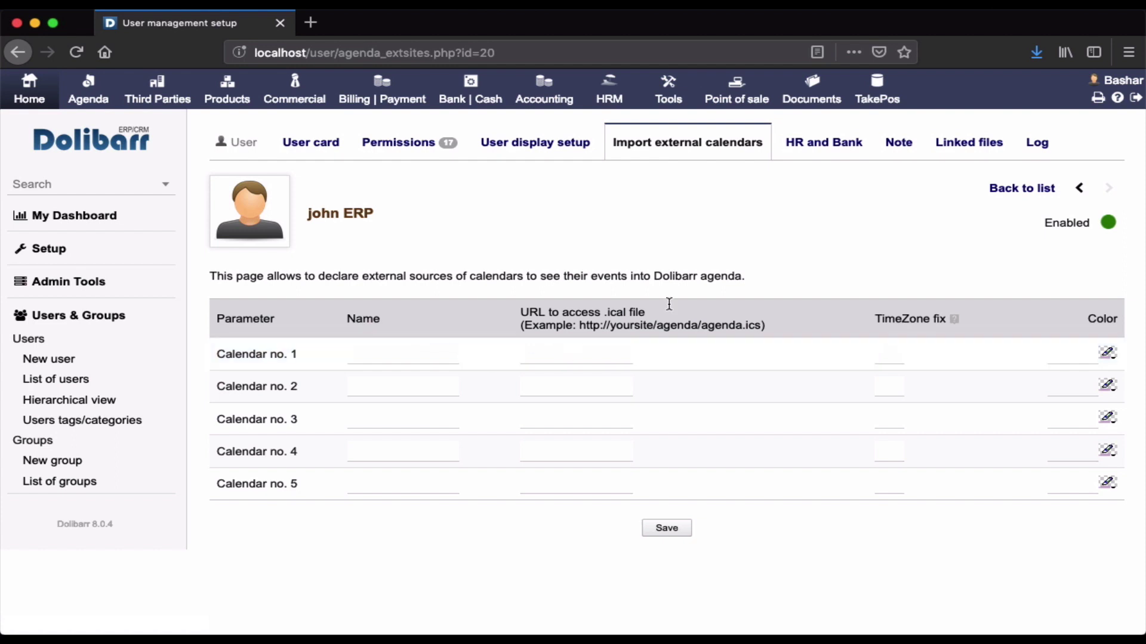
# Review the HR and Bank tab and open a blank bank account form (BAN, IBAN, BIC/SWIFT).
pyautogui.click(839, 152)
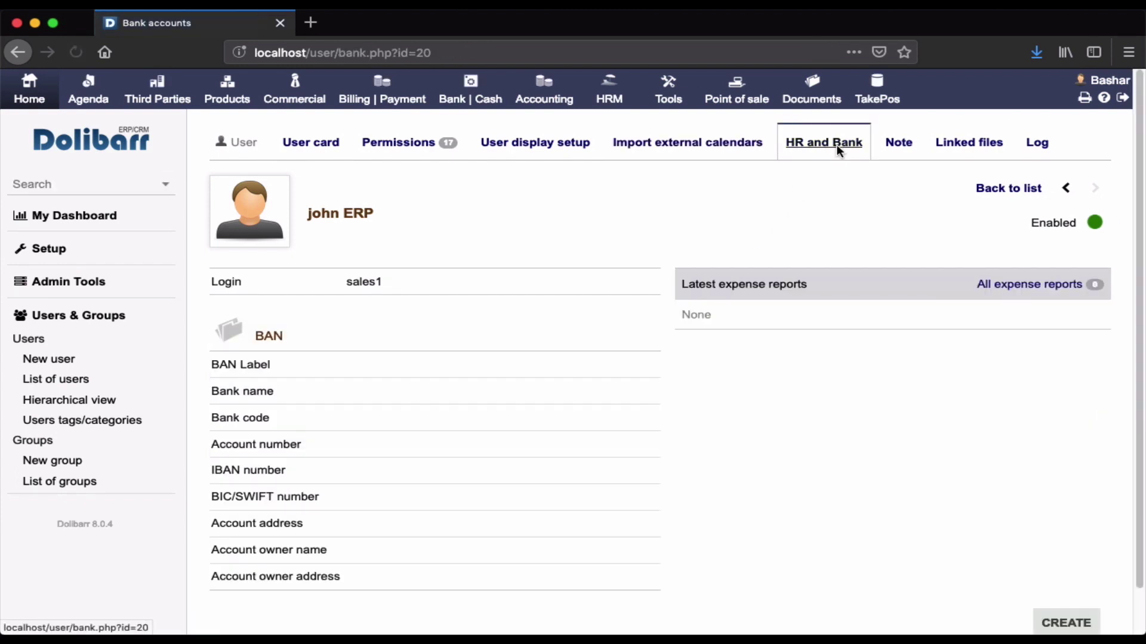
pyautogui.scroll(-1, 727, 500)
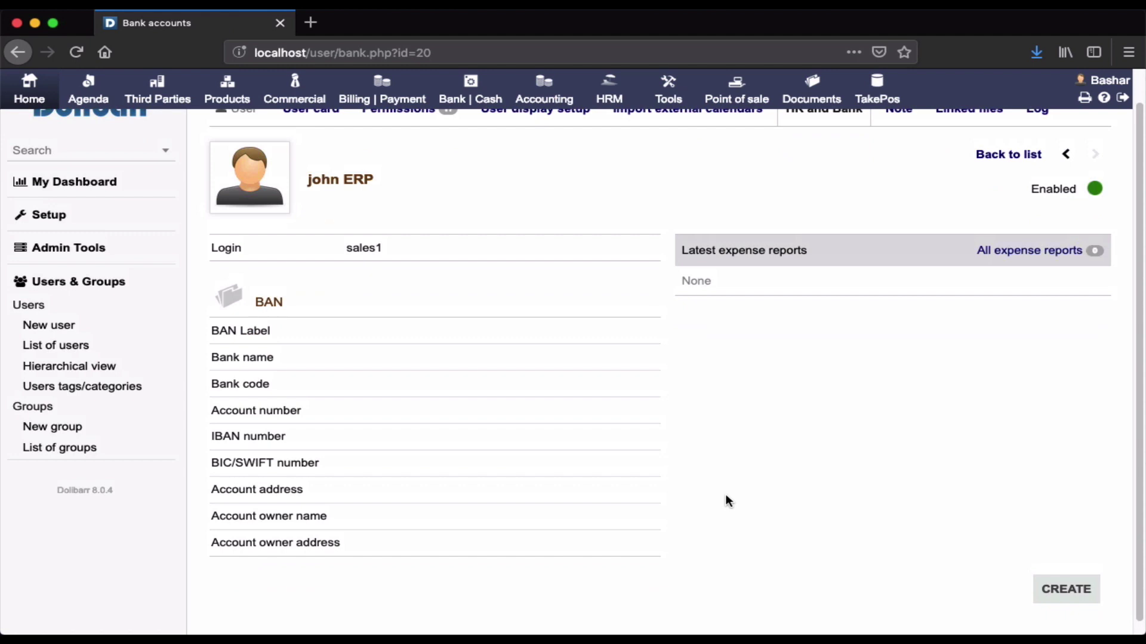
pyautogui.click(1056, 597)
pyautogui.scroll(-3, 1056, 597)
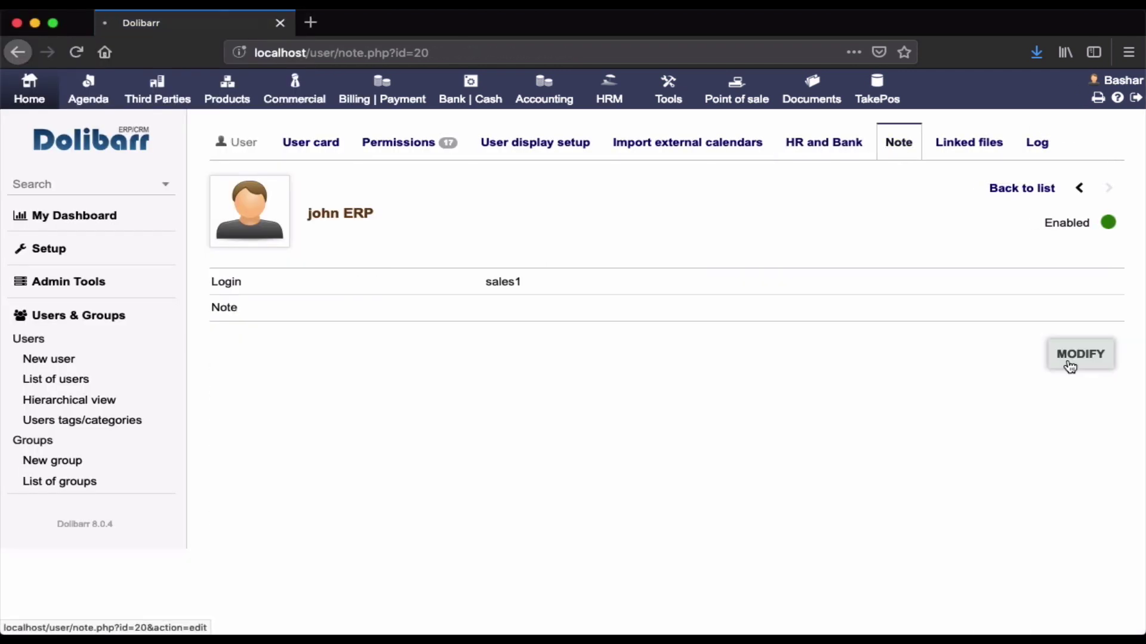
# Cancel the empty note edit and view the user's Linked files page, showing 0 attached files.
pyautogui.click(1070, 366)
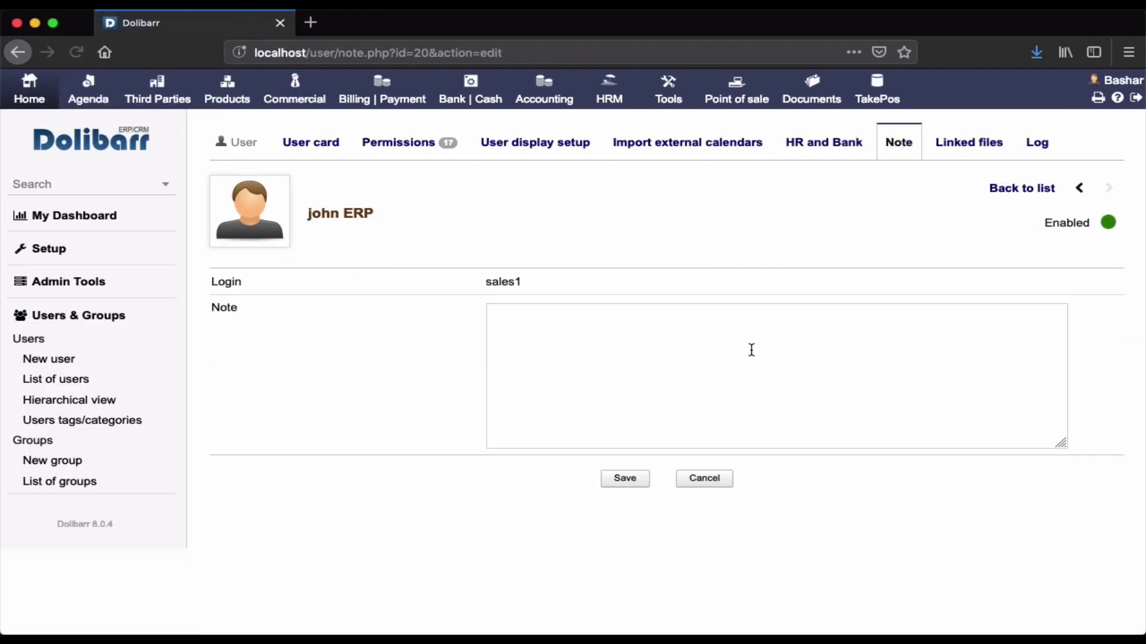
pyautogui.click(662, 340)
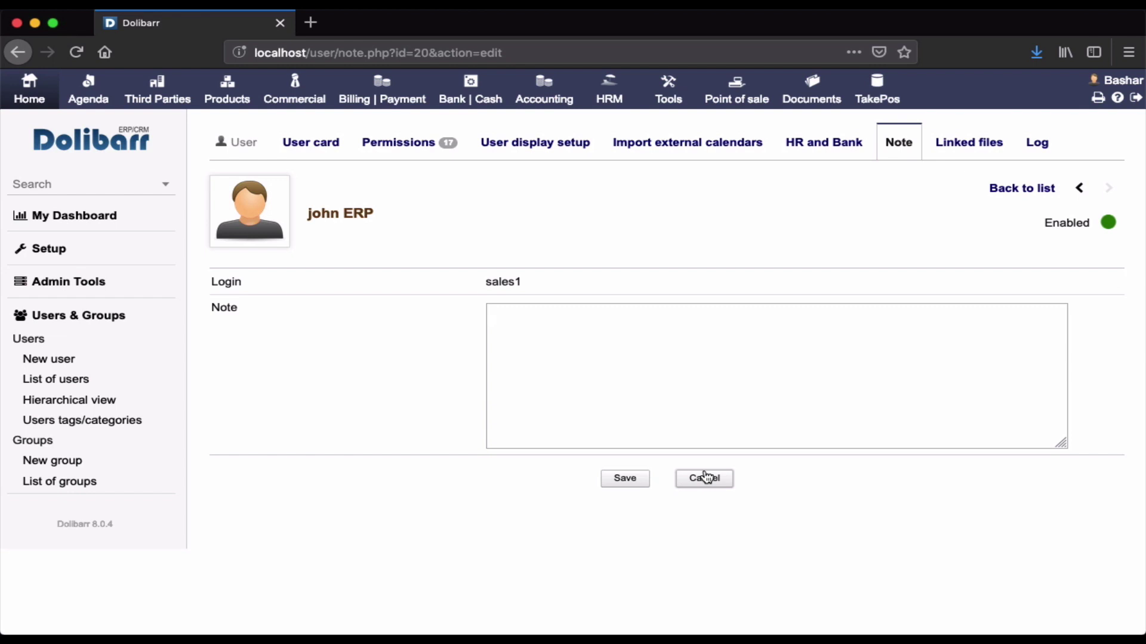
pyautogui.click(704, 478)
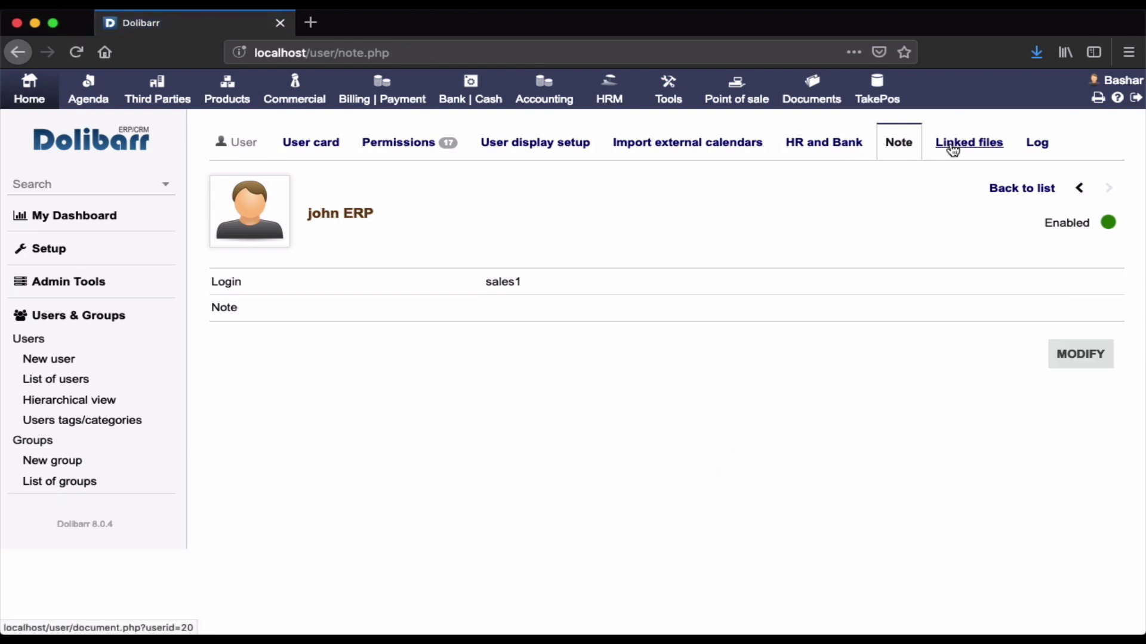
pyautogui.click(950, 142)
pyautogui.scroll(-2, 784, 392)
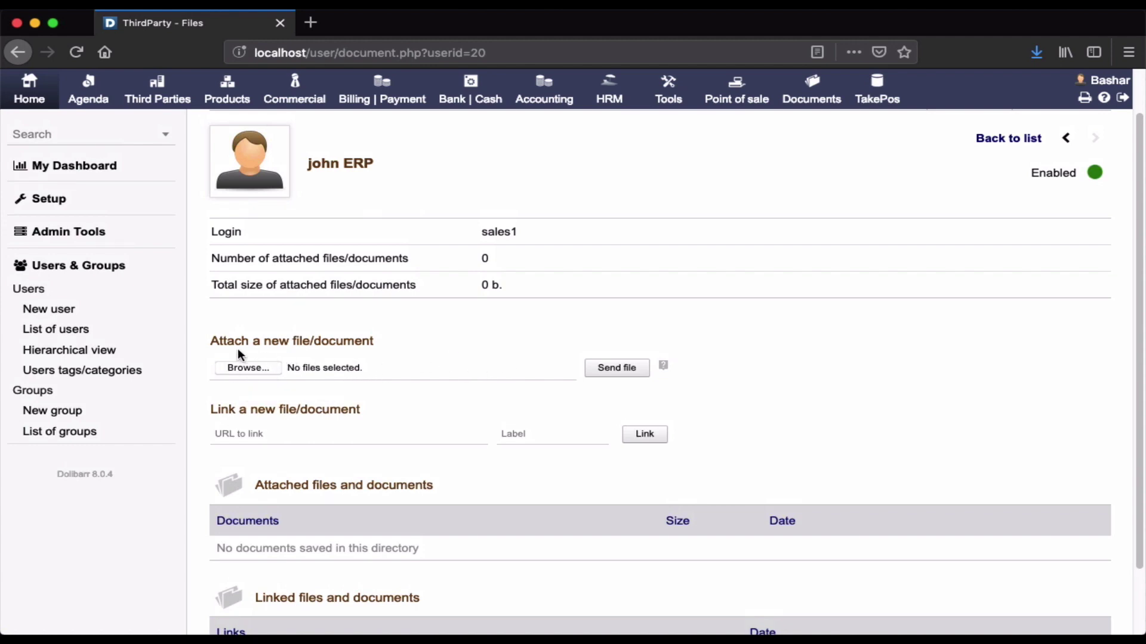
pyautogui.click(257, 368)
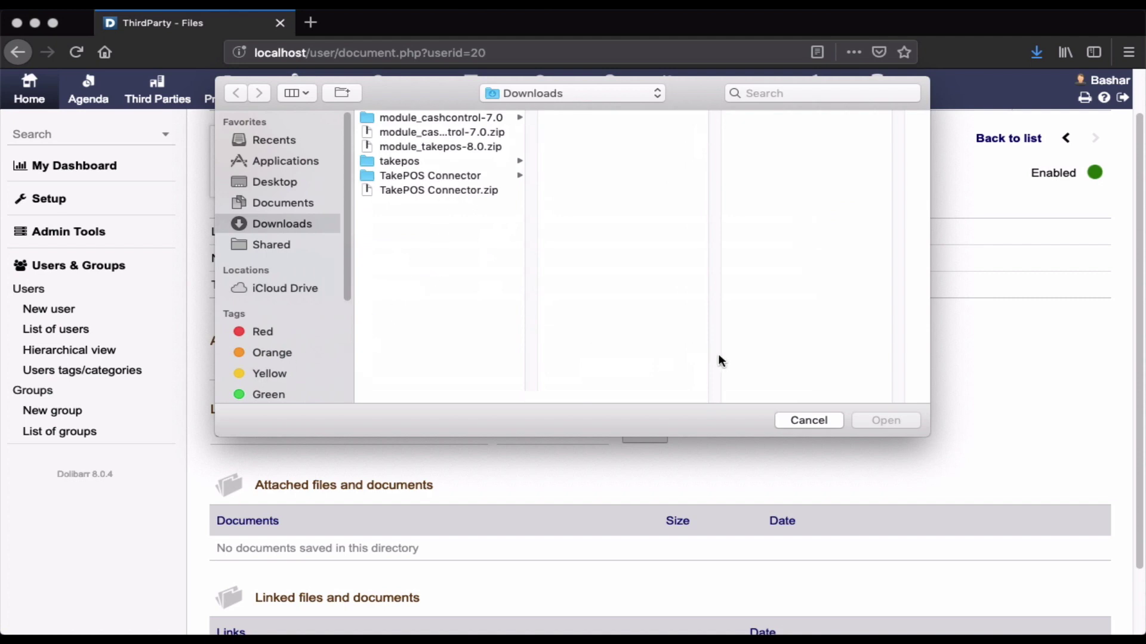
pyautogui.click(791, 421)
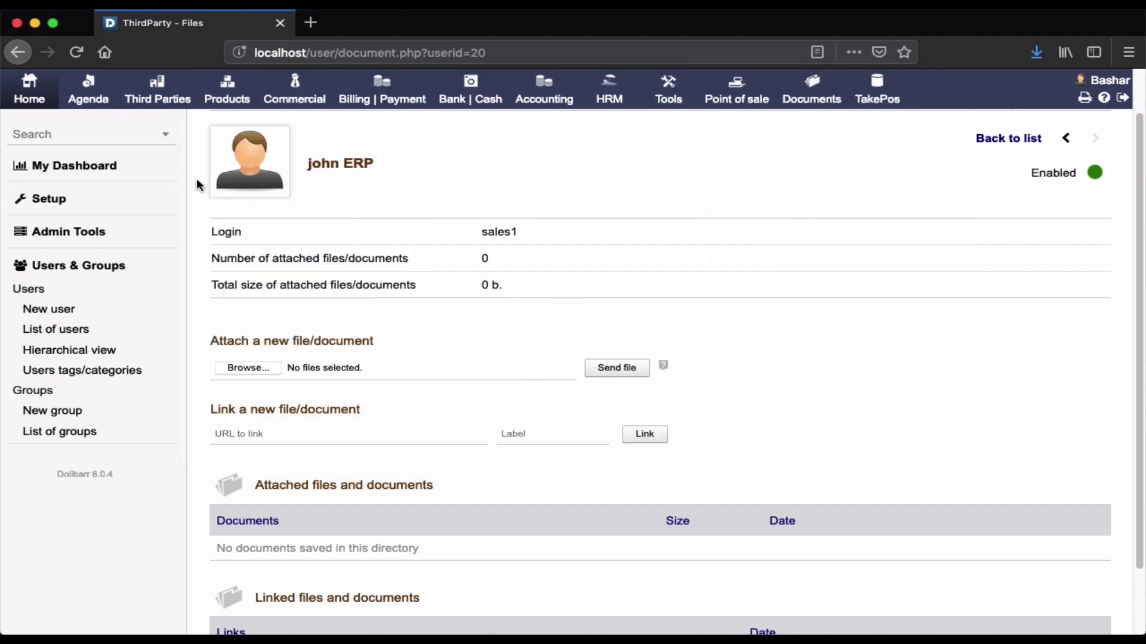
pyautogui.scroll(2, 519, 230)
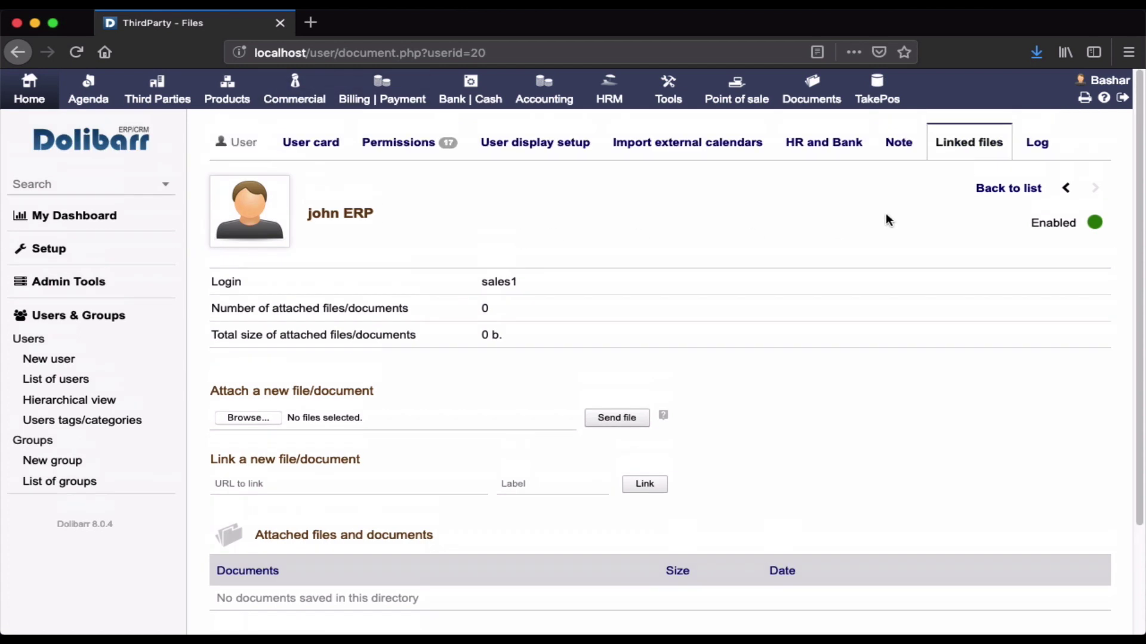
pyautogui.click(1043, 147)
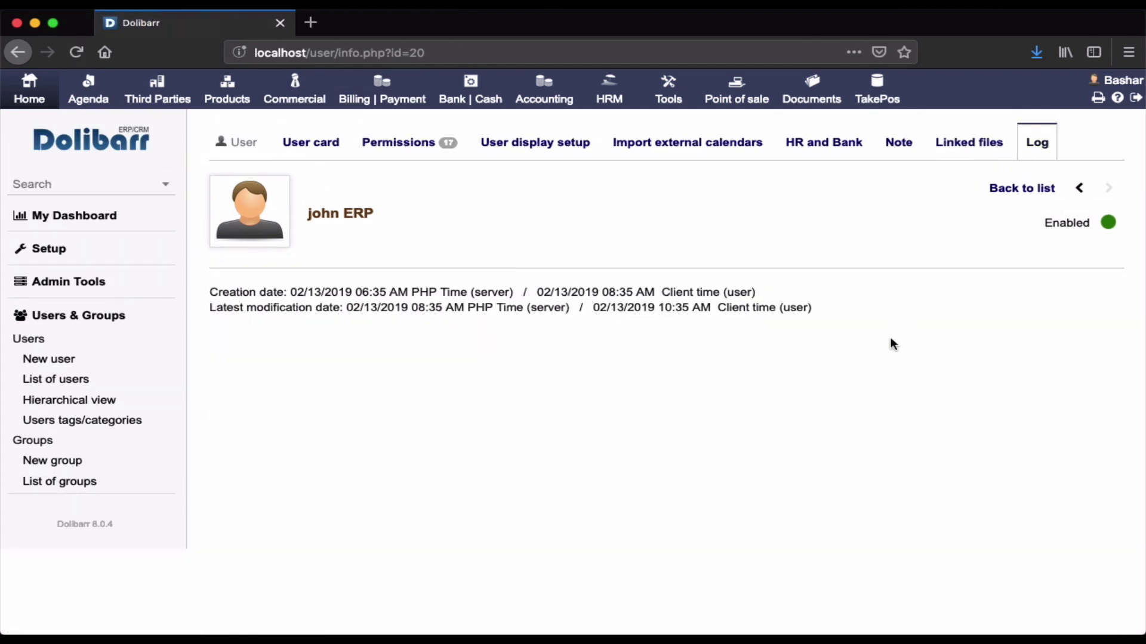